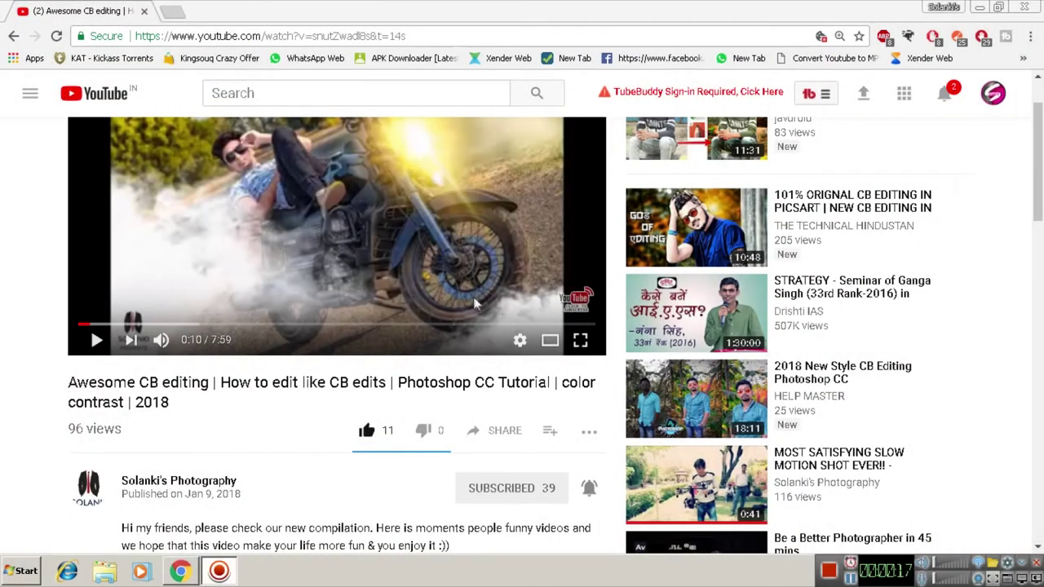
Step: Check the video's playback speed options without changing the speed
click(522, 343)
click(510, 276)
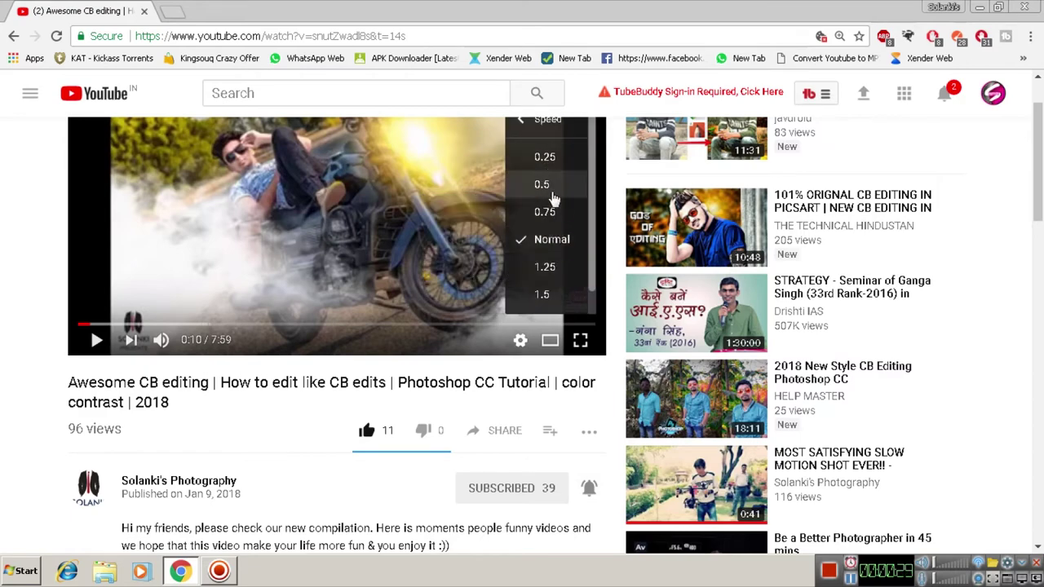
click(551, 239)
scroll(306, 333, up, 1)
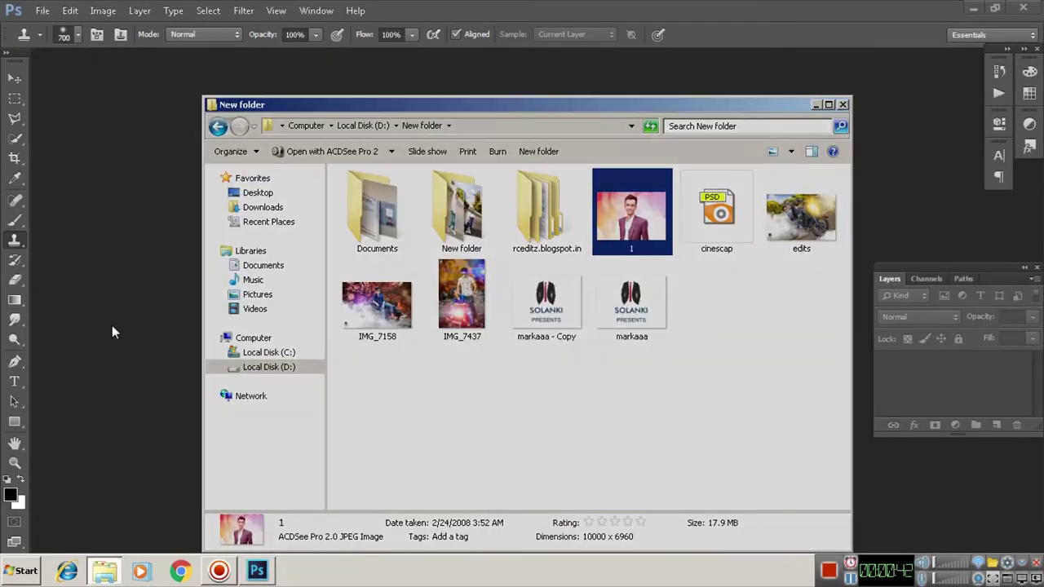
Step: Open the portrait photo and duplicate it as a docked '1 copy' document
drag(628, 226, 112, 315)
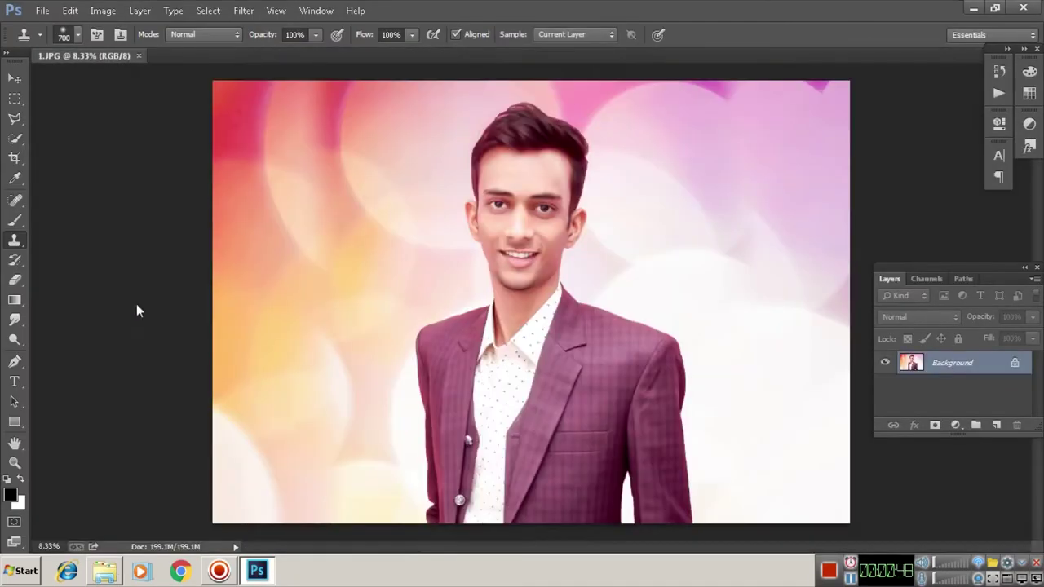
drag(291, 79, 118, 72)
right_click(119, 72)
key(Return)
drag(181, 68, 184, 53)
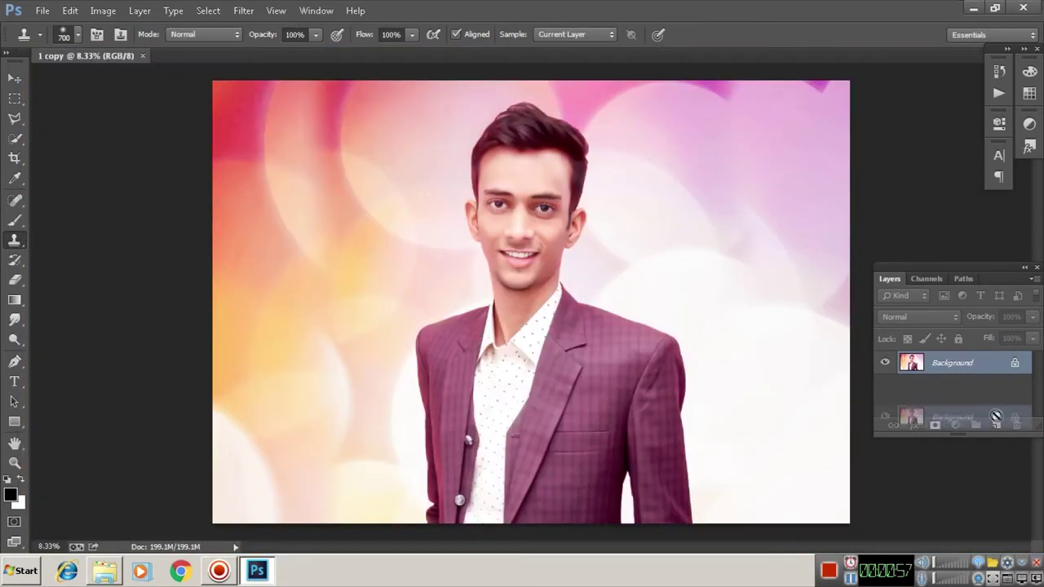
Step: Copy the photo to 'Background copy' and fill the original Background with white
drag(953, 362, 996, 425)
click(960, 394)
key(ctrl+a)
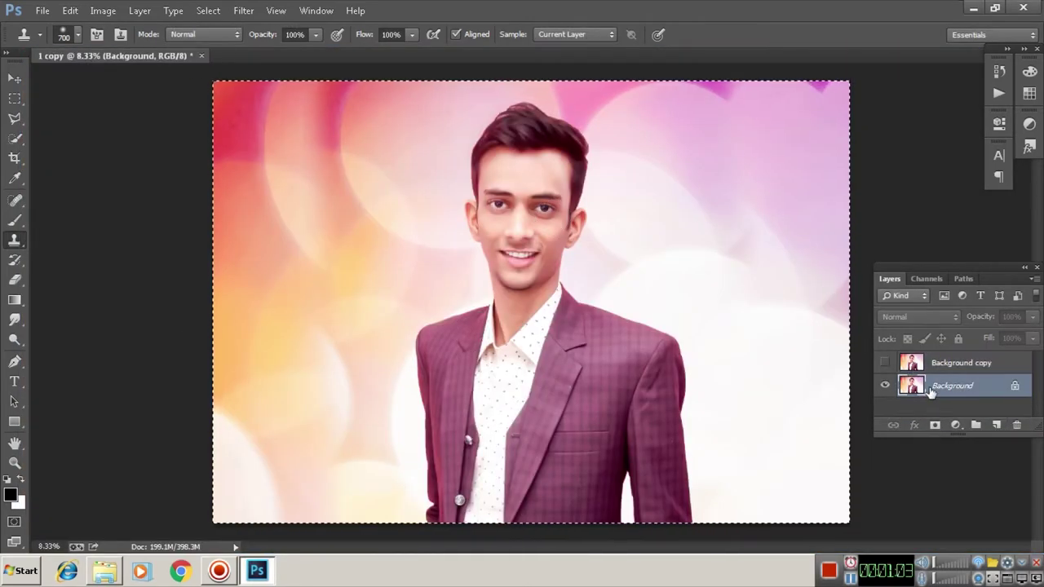
key(shift+F5)
click(522, 246)
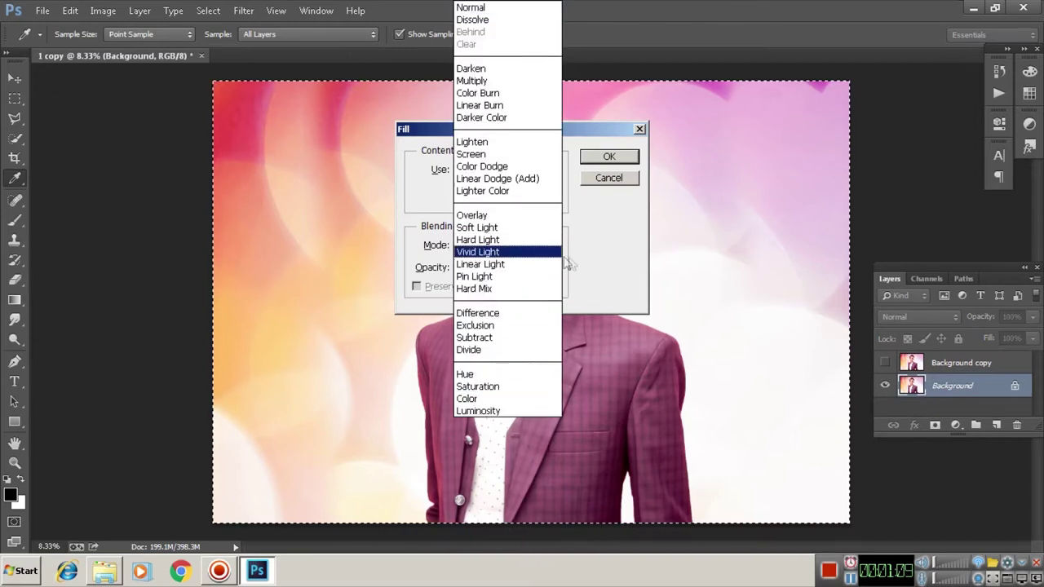
click(571, 265)
click(552, 170)
click(469, 307)
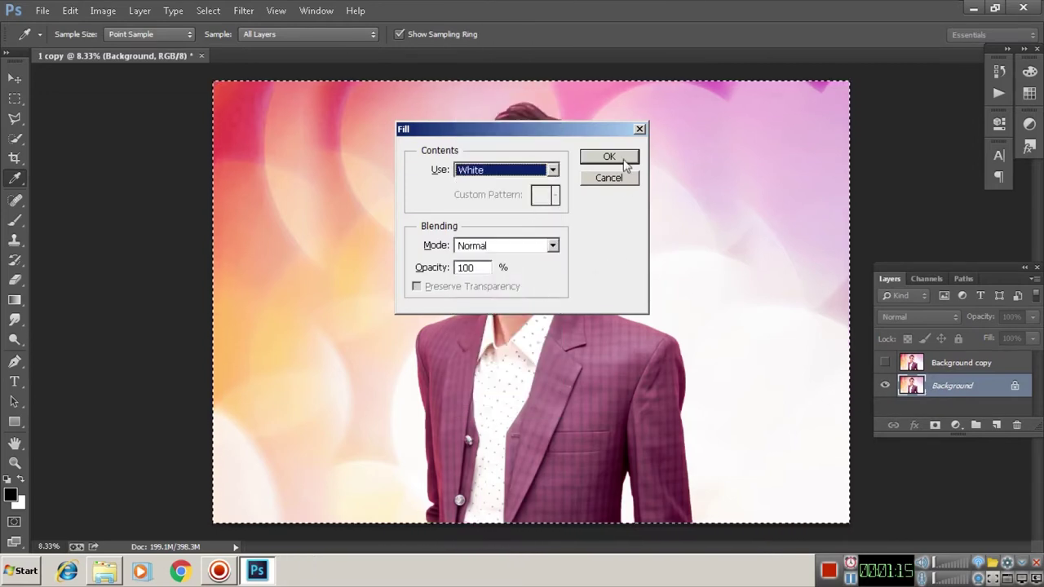
click(609, 156)
Step: Add a Gradient Fill layer with a Radial style
click(956, 425)
click(946, 170)
click(510, 186)
click(477, 214)
Step: Reverse the radial gradient, set its scale to 397% and apply it
click(459, 263)
click(490, 243)
drag(482, 261, 522, 267)
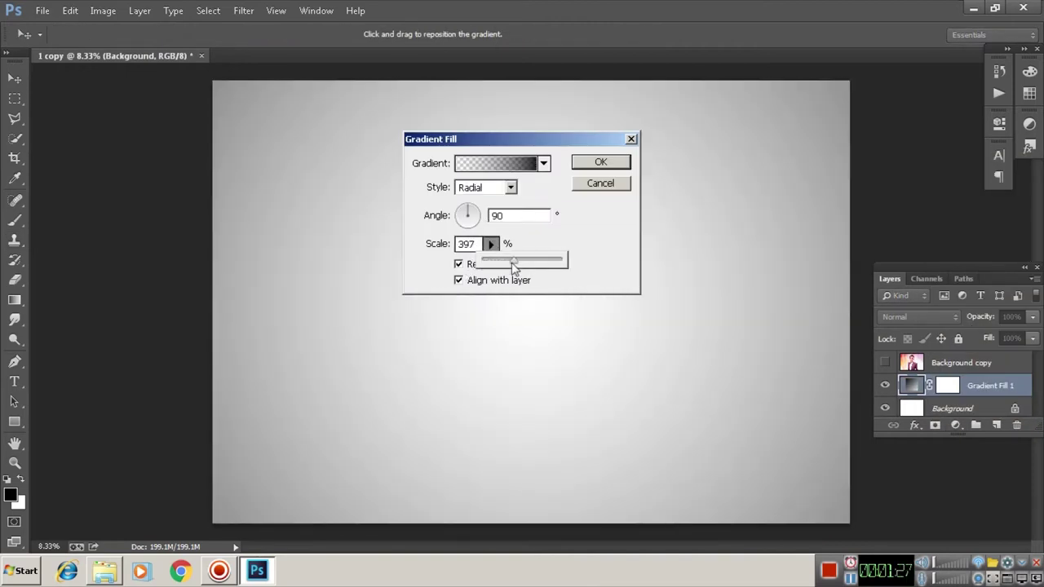
click(599, 163)
Step: Show Background copy, add a layer mask, and invert it to black
key(s)
click(886, 363)
click(963, 363)
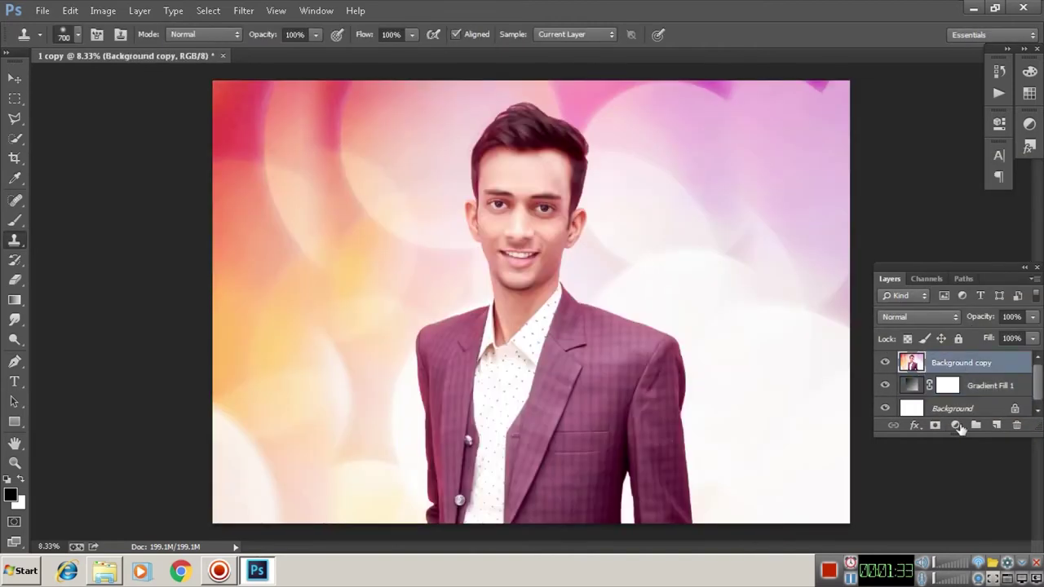
right_click(959, 363)
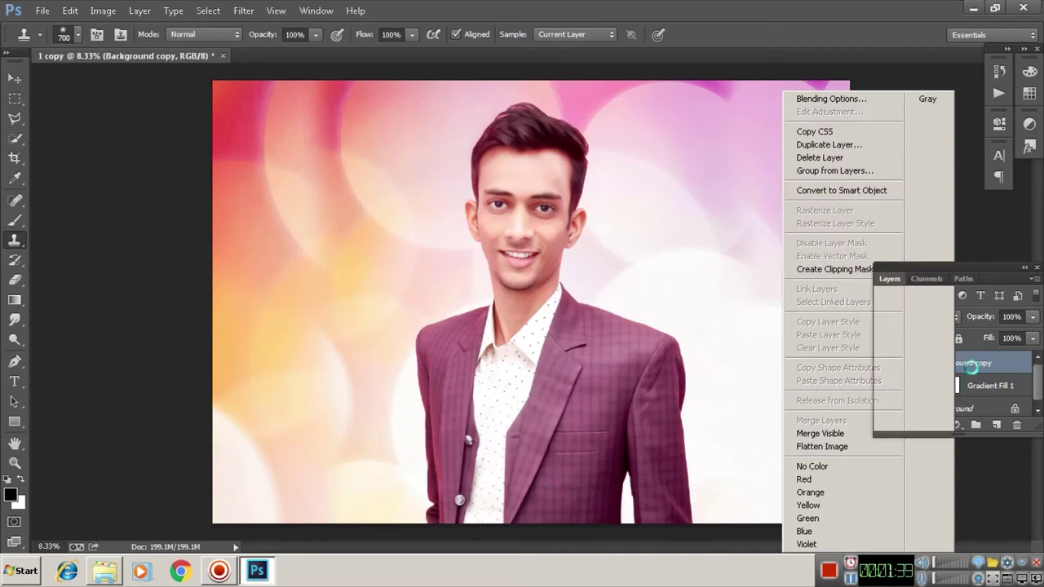
click(934, 425)
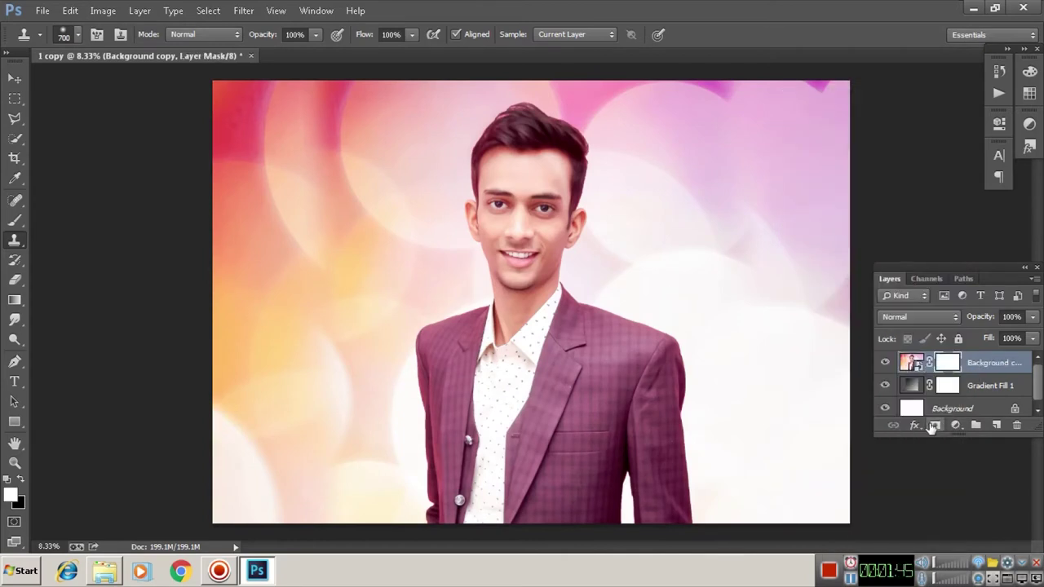
key(ctrl+i)
Step: Keep white as the foreground colour and switch to the Brush tool
click(10, 494)
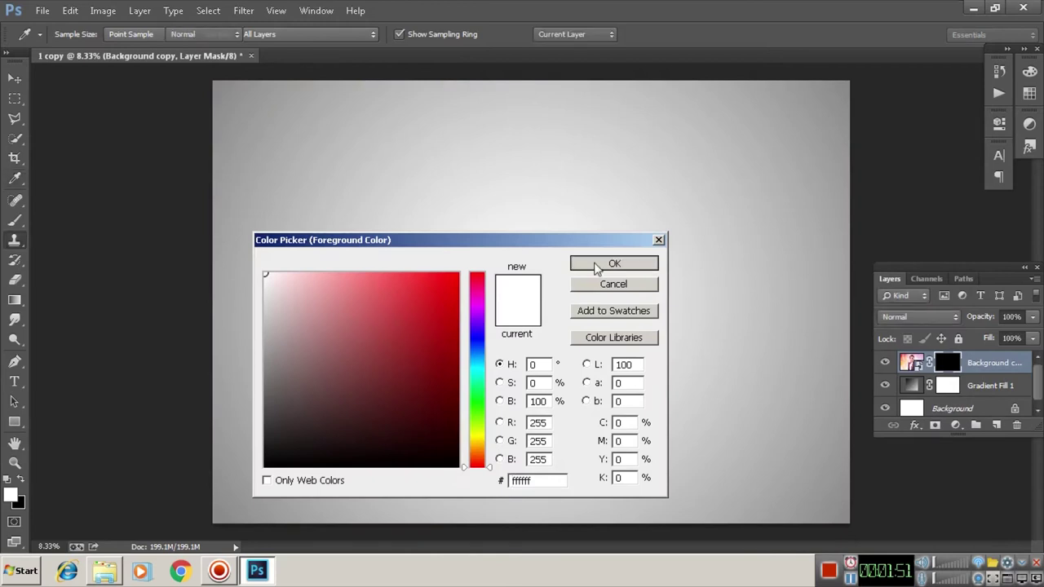
click(613, 261)
click(15, 220)
right_click(506, 200)
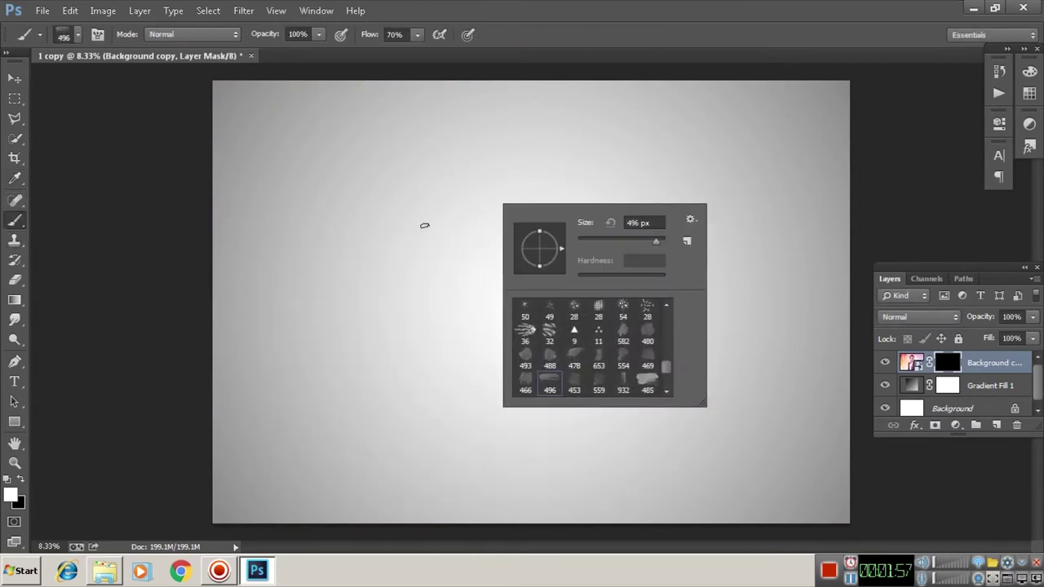
Step: Paint soft white watercolour strokes on the mask revealing the face and suit
drag(645, 247, 628, 244)
key(Return)
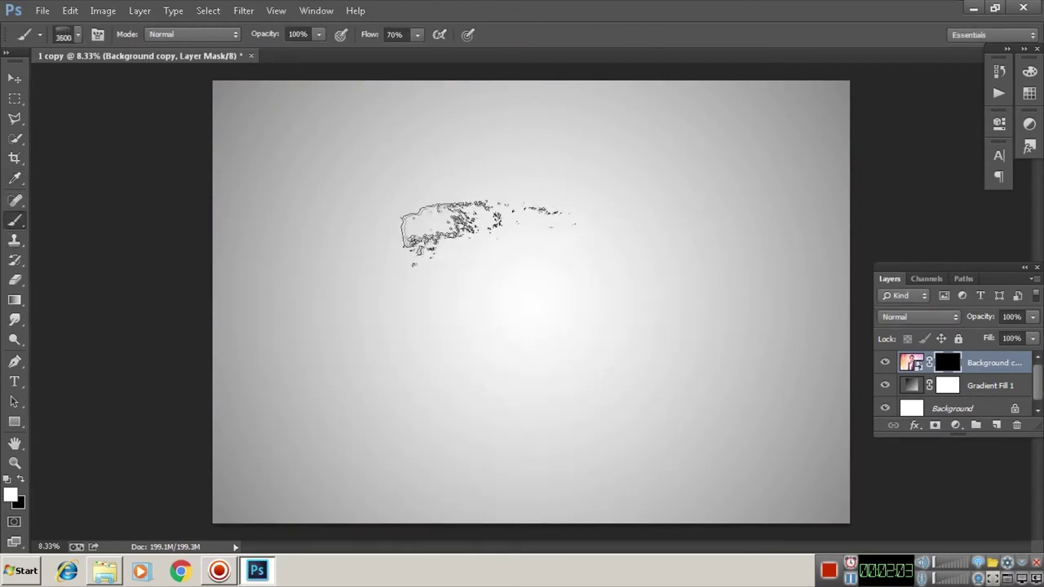
right_click(534, 266)
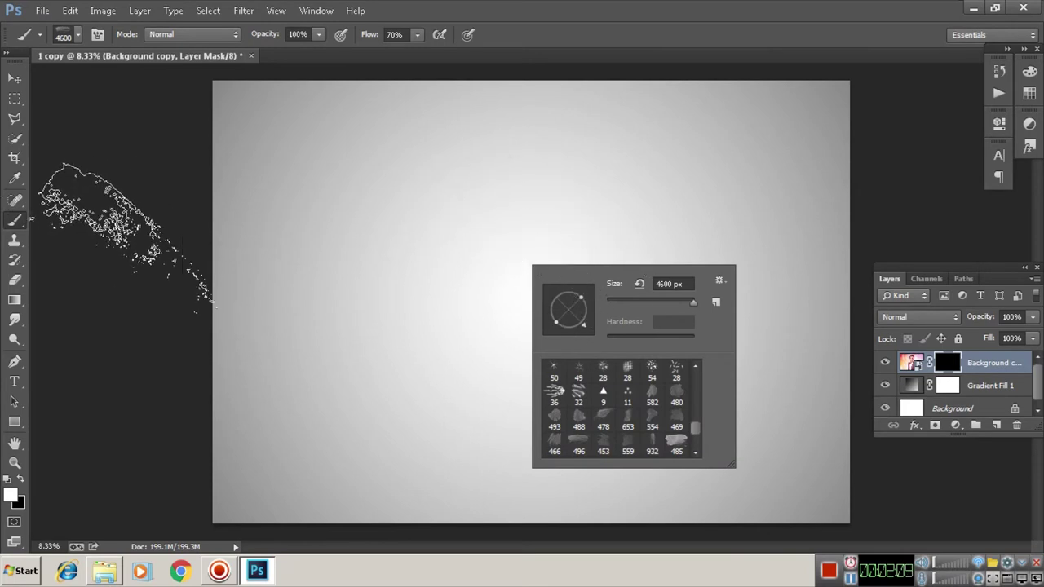
key(Return)
click(553, 323)
right_click(553, 323)
key(Return)
mouse_move(420, 256)
mouse_down()
mouse_move(479, 270)
mouse_move(501, 355)
mouse_up()
Step: Paint more of the suit at 5000 px, then the suit and head at 3700 px
right_click(545, 259)
key(Return)
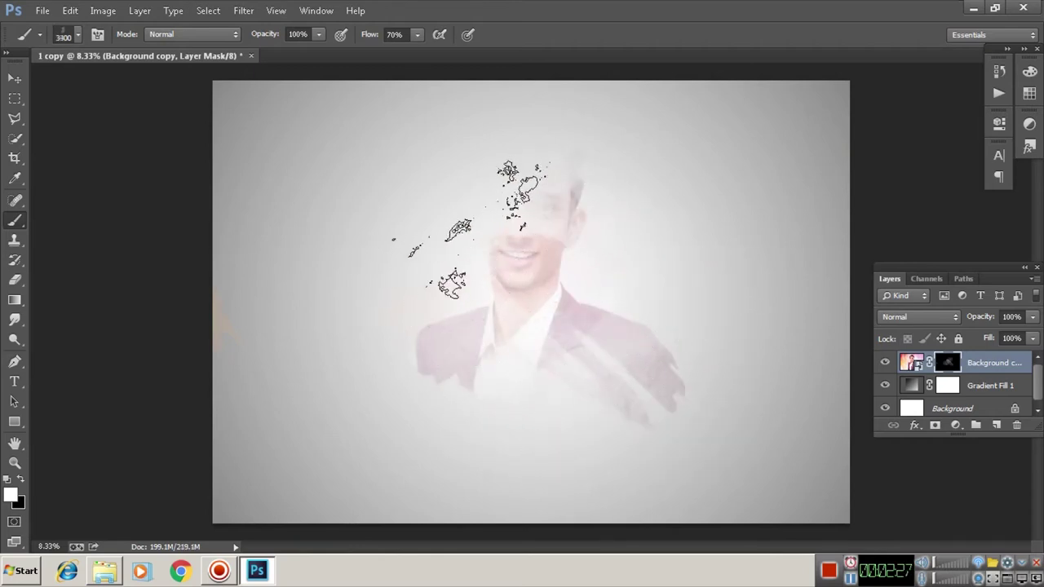
drag(620, 384, 538, 425)
right_click(578, 229)
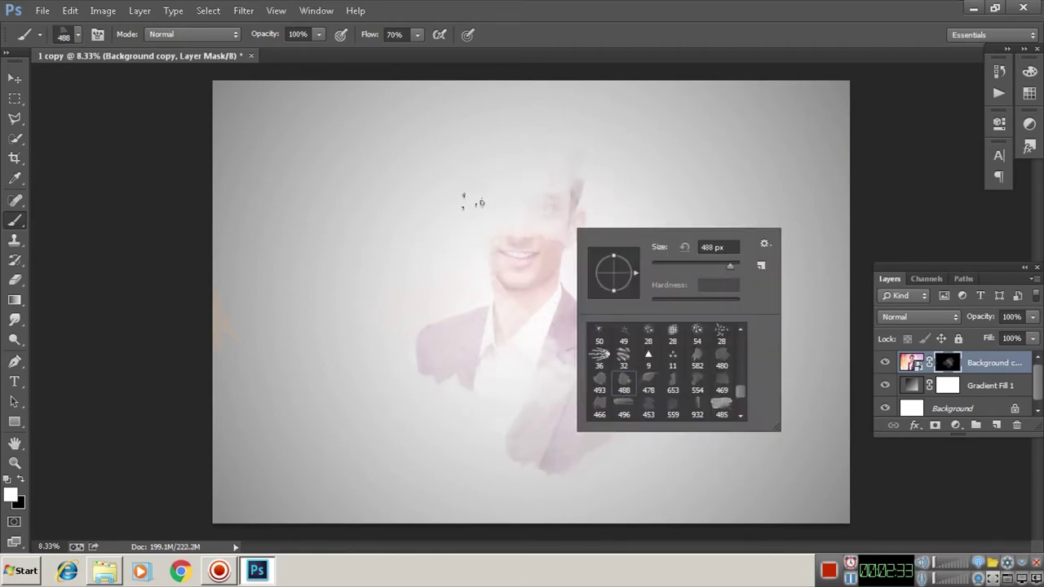
text(3700)
key(Return)
drag(478, 245, 699, 279)
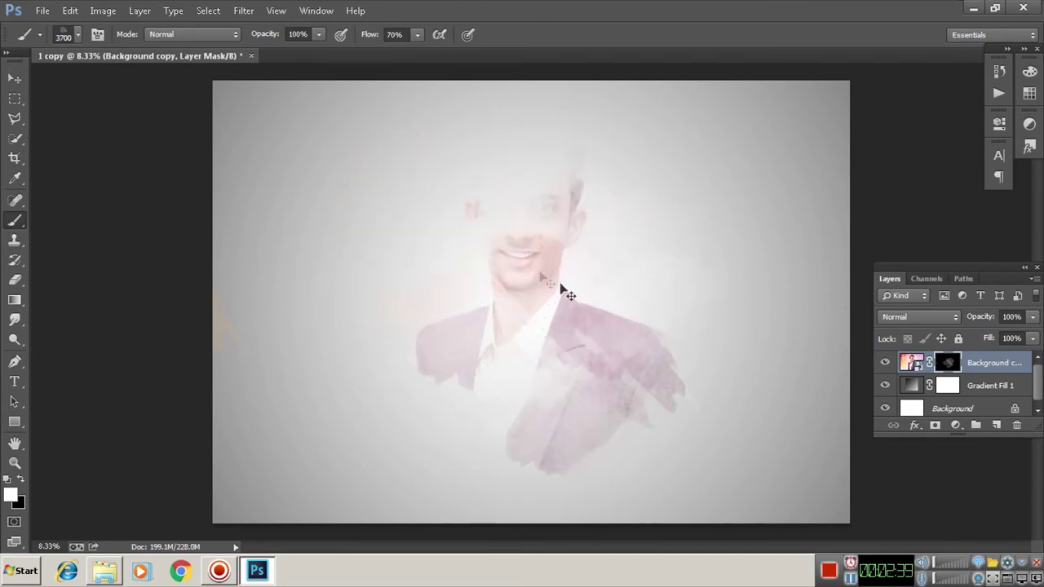
drag(559, 286, 758, 359)
Step: Pick another watercolour brush shape and reveal the hair at the top of the head
right_click(512, 328)
scroll(613, 501, down, 1)
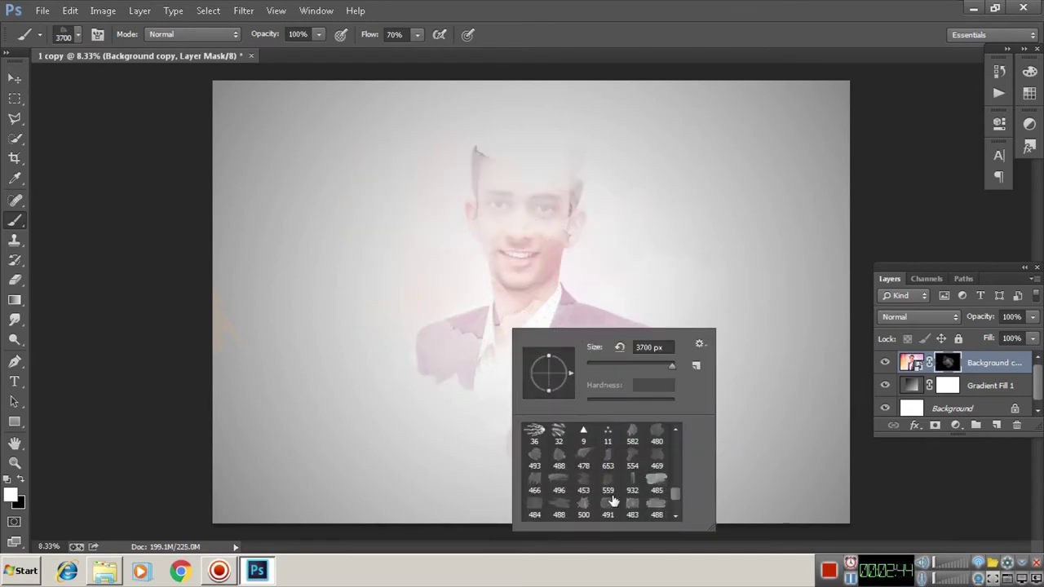
click(151, 222)
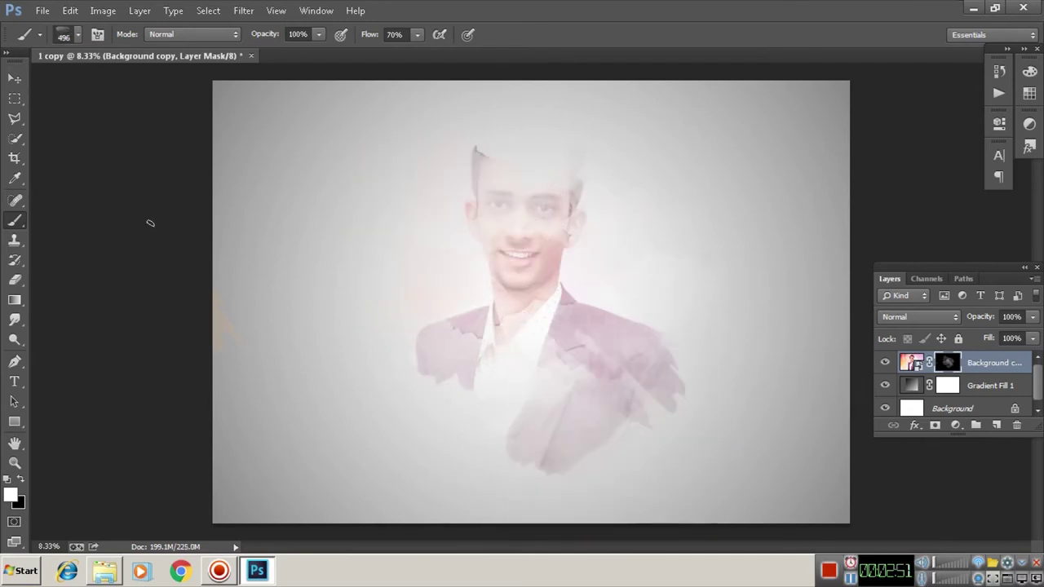
right_click(561, 352)
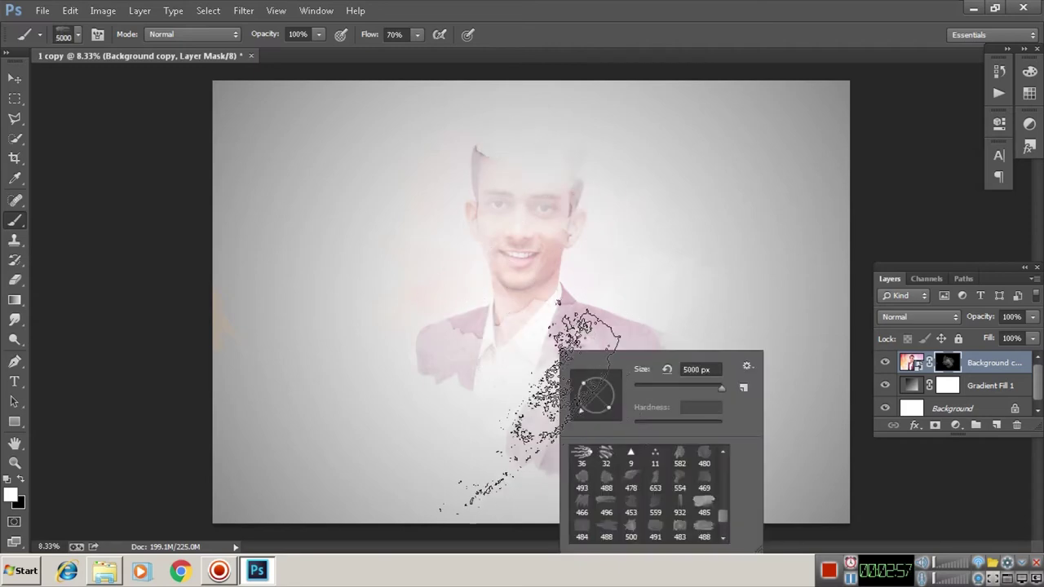
key(Escape)
right_click(495, 351)
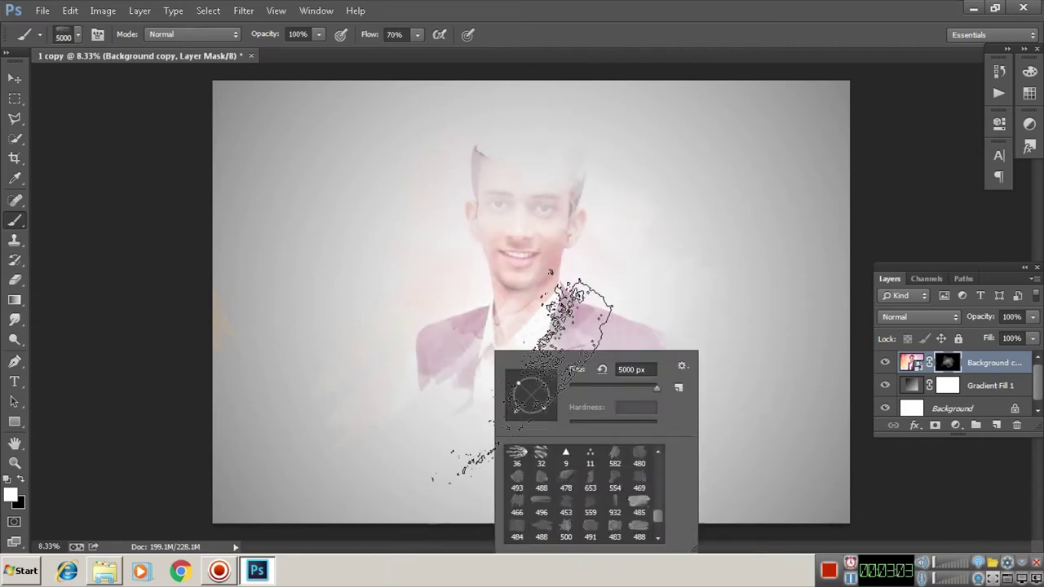
key(Escape)
drag(410, 281, 592, 270)
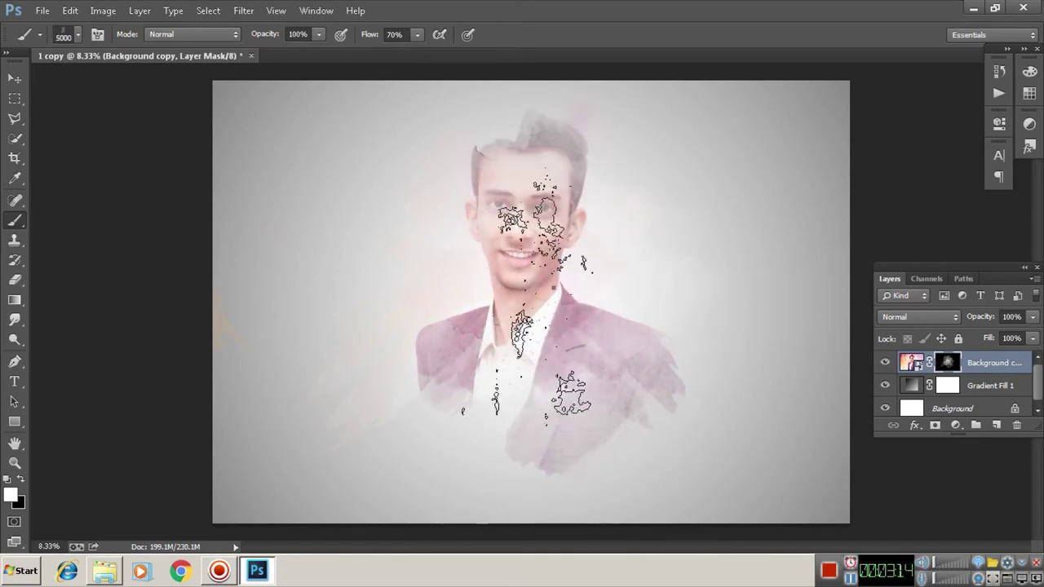
Step: Choose the 653 px watercolour brush preset
right_click(552, 287)
click(648, 418)
right_click(593, 286)
Step: Set the brush to 5000 px and paint watercolour strokes revealing more of the jacket
scroll(737, 465, down, 1)
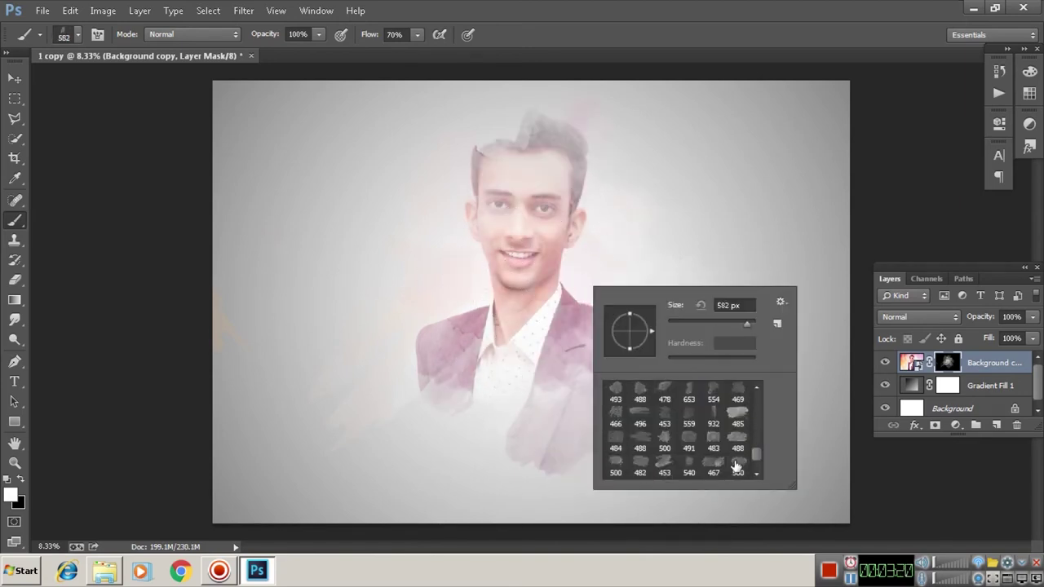
text(5000)
key(Return)
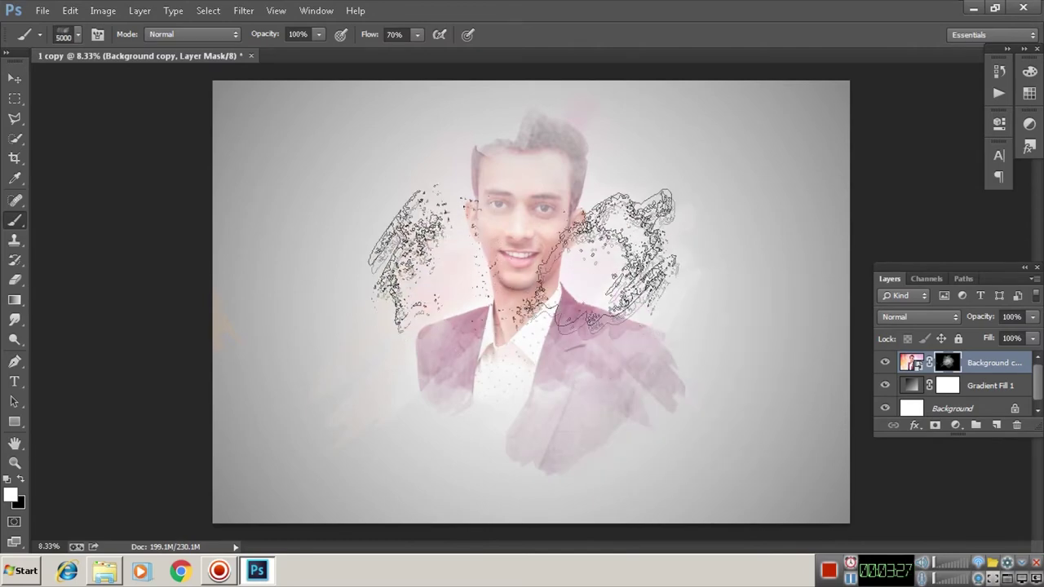
mouse_move(808, 318)
mouse_down()
mouse_move(691, 359)
mouse_move(554, 367)
mouse_move(893, 469)
mouse_up()
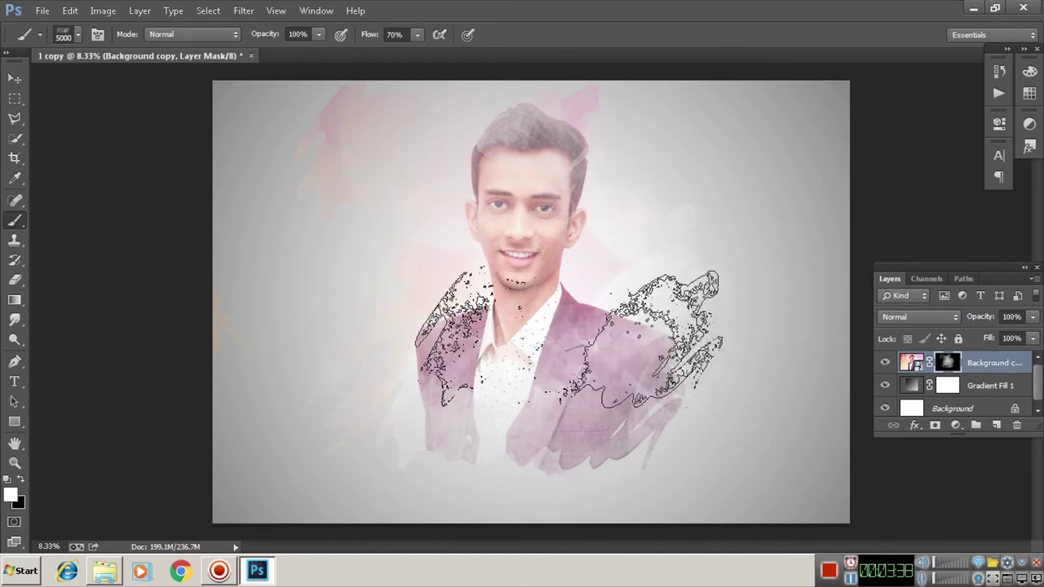
Step: Browse the watercolour brush presets, pick another one and enlarge it
right_click(579, 324)
key(Escape)
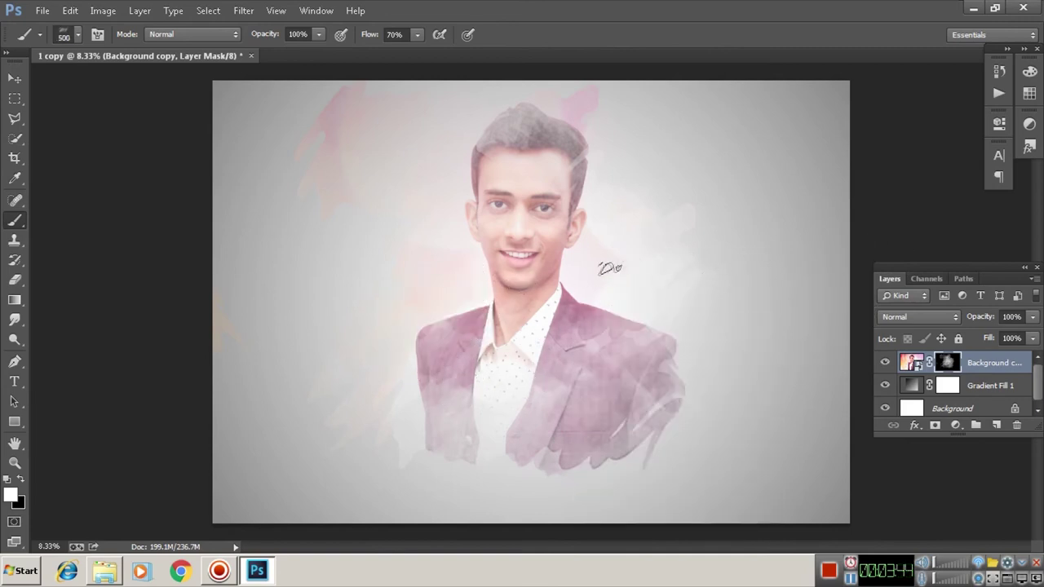
right_click(606, 353)
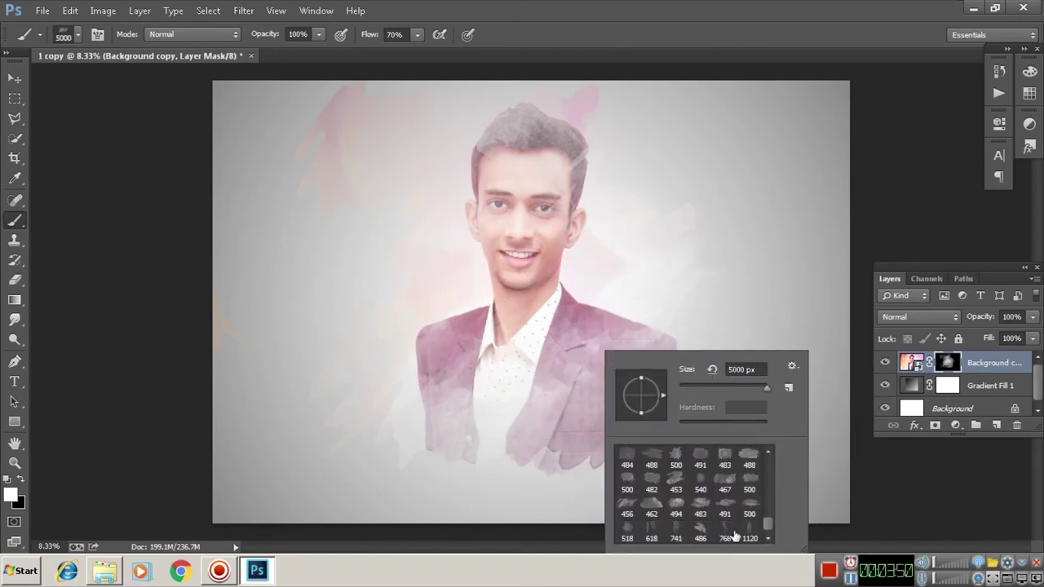
scroll(750, 505, up, 3)
scroll(754, 502, up, 2)
scroll(768, 494, up, 2)
scroll(754, 497, down, 1)
scroll(739, 522, down, 1)
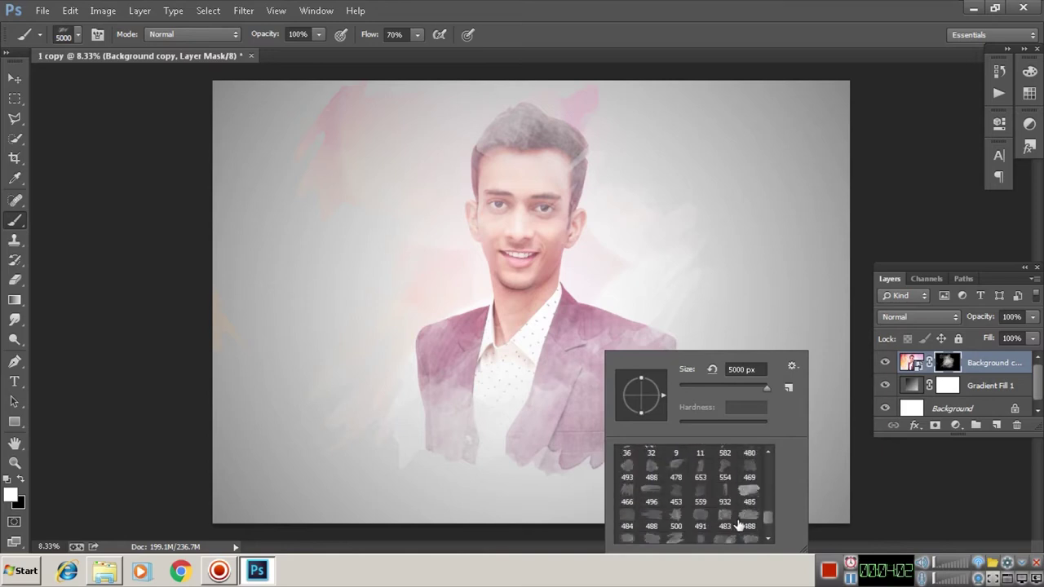
key(Escape)
key(bracketright)
key(bracketright)
key(bracketright)
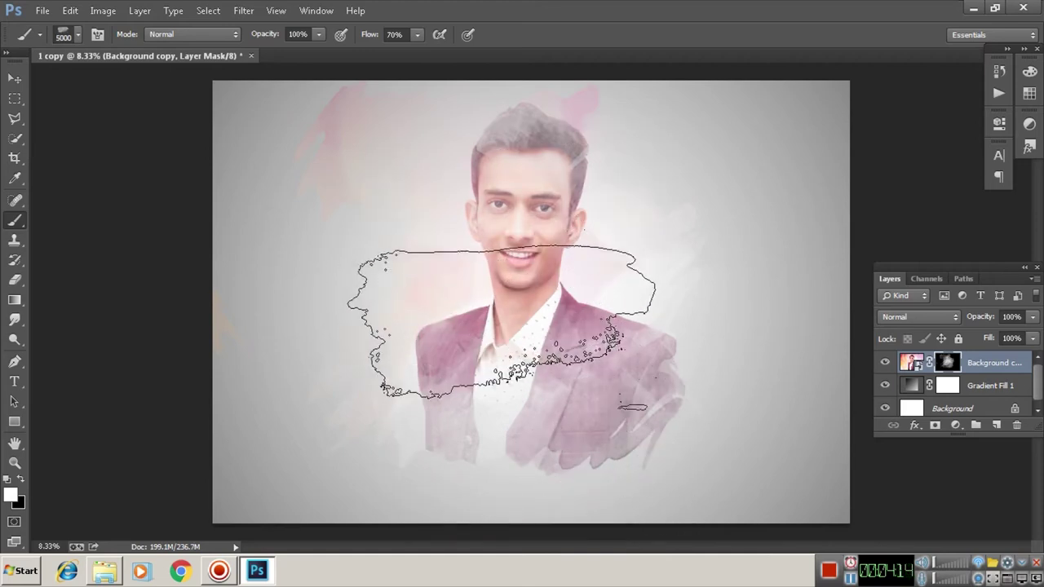
Step: Enlarge the watercolour brush to 5000 px for bigger strokes
right_click(520, 317)
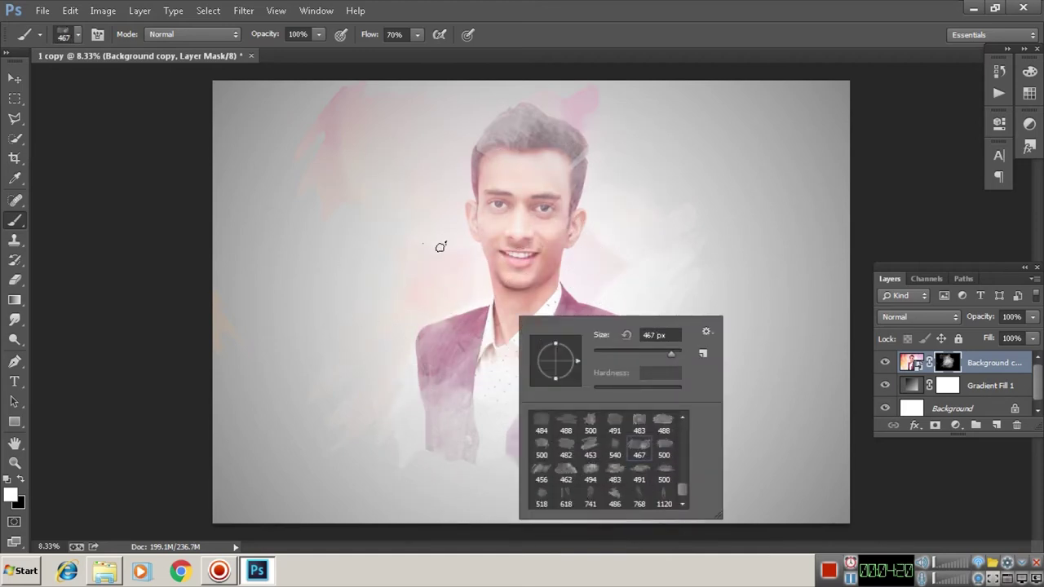
key(Escape)
key(bracketright)
key(bracketright)
key(bracketright)
right_click(542, 236)
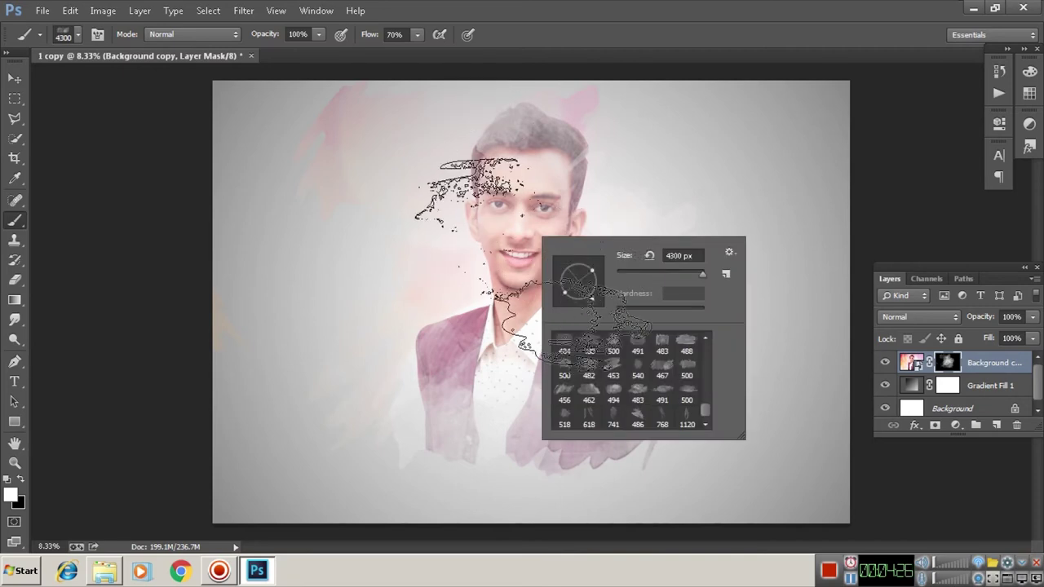
key(Escape)
right_click(537, 277)
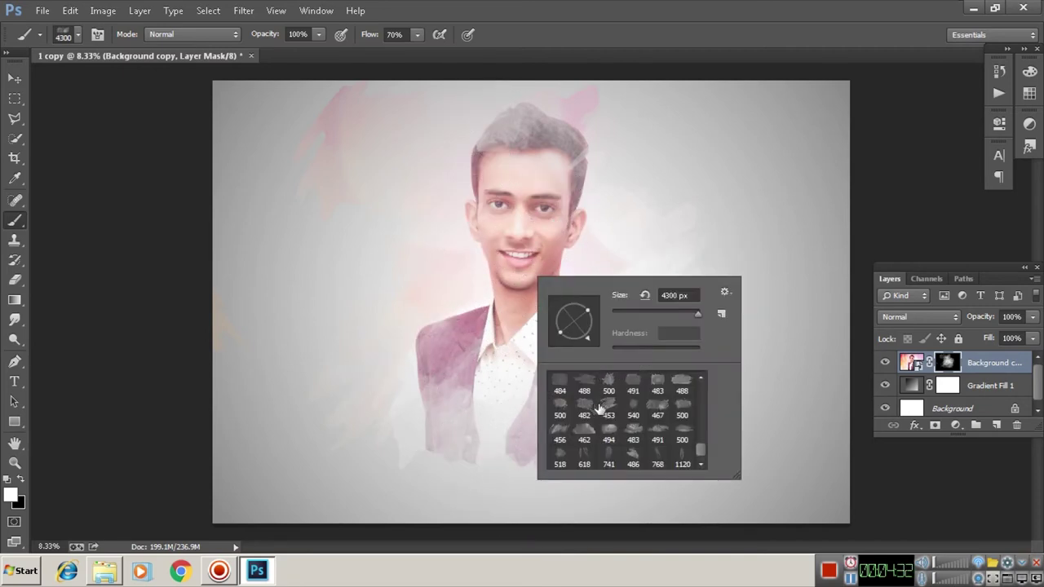
key(Escape)
key(bracketright)
key(bracketright)
key(bracketright)
key(bracketright)
key(bracketright)
key(bracketright)
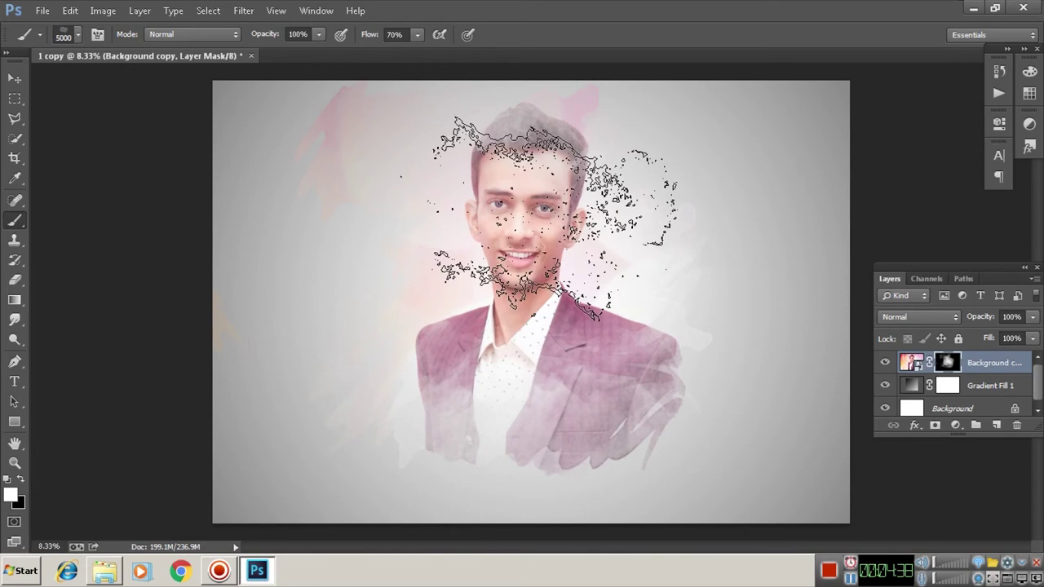
Step: Set the foreground colour to black (000000)
click(10, 495)
text(000000)
key(Return)
right_click(393, 238)
Step: Pick the soft round brush at 5000 px with 0% hardness
drag(557, 386, 557, 351)
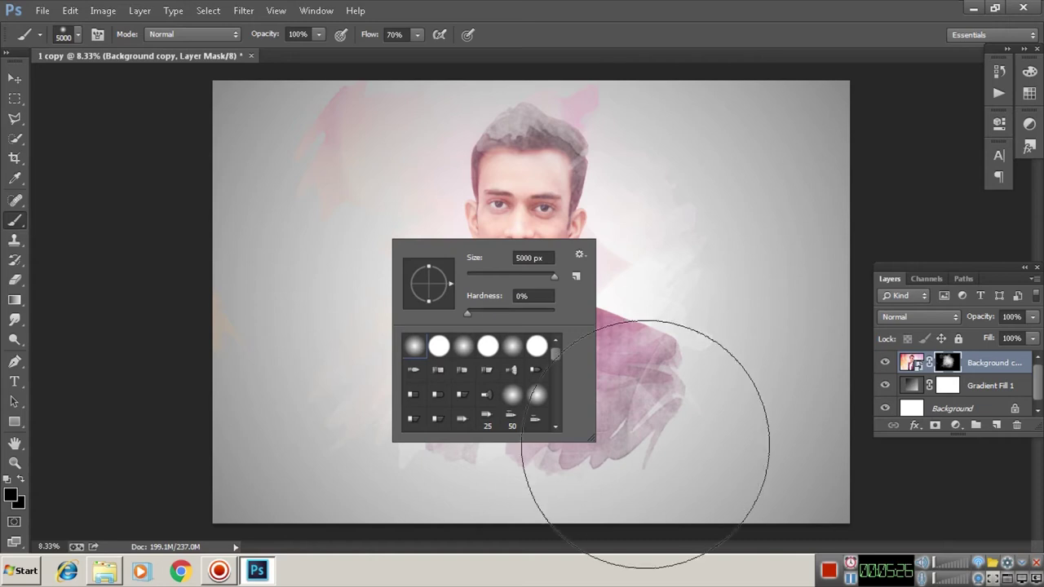
click(241, 191)
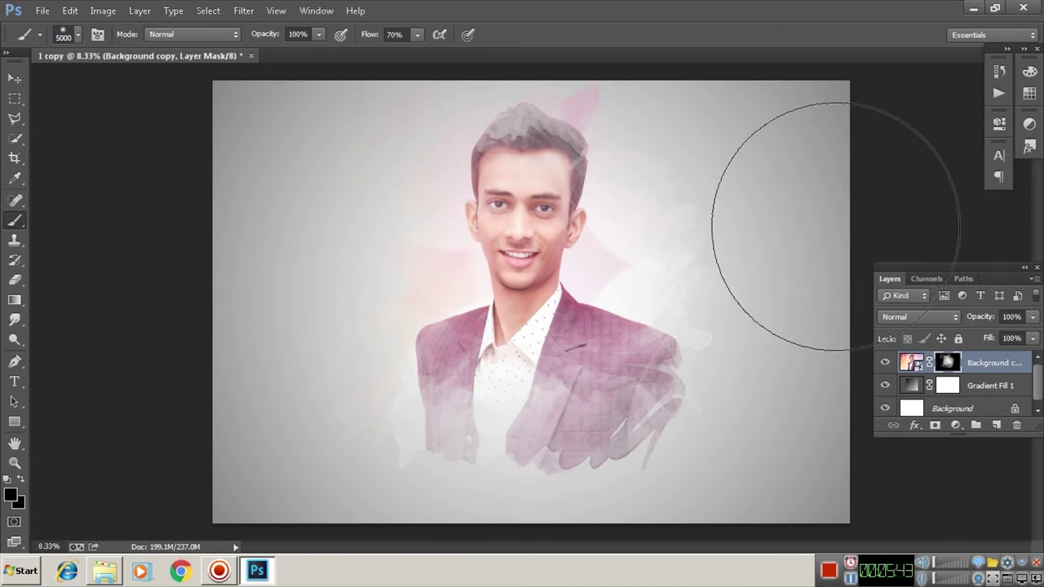
Step: In full-screen view, pick the 453 watercolour brush at 5000 px
key(f)
right_click(440, 249)
scroll(534, 412, down, 5)
scroll(547, 416, down, 5)
scroll(558, 420, down, 5)
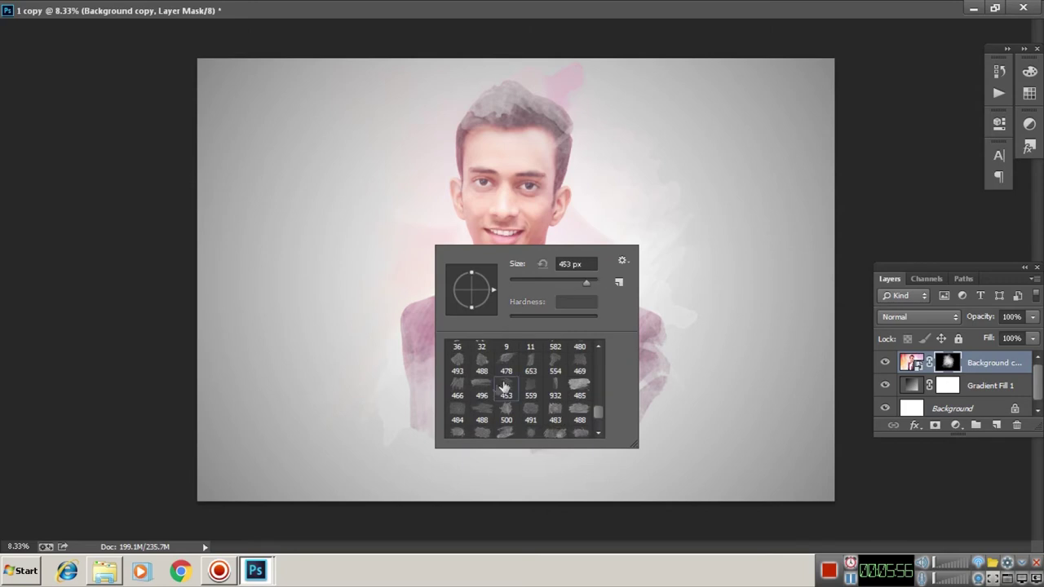
click(58, 239)
right_click(537, 272)
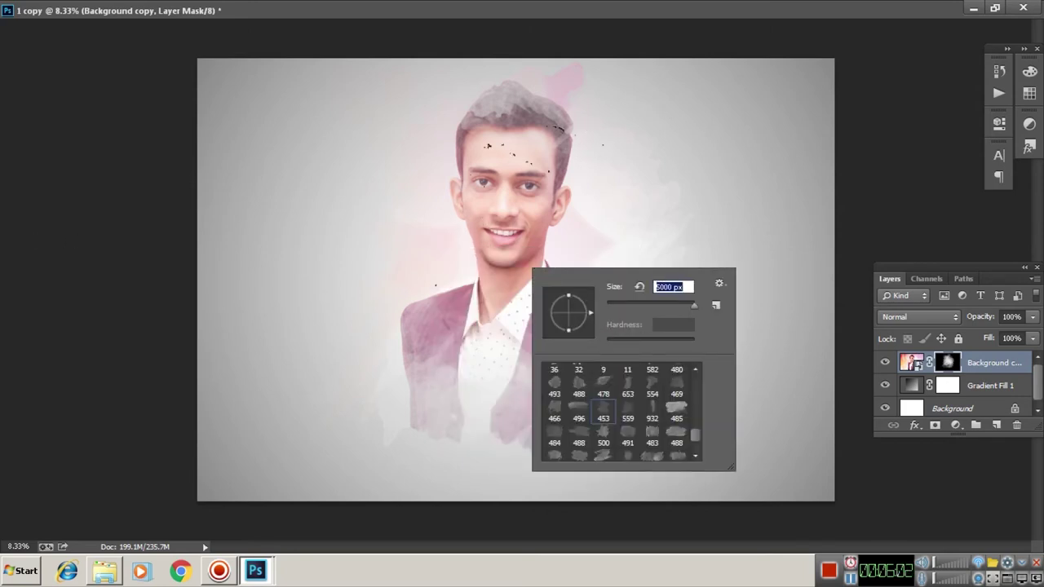
key(Return)
Step: Return to the standard screen view and preview a lower fill on the portrait layer
scroll(570, 333, up, 1)
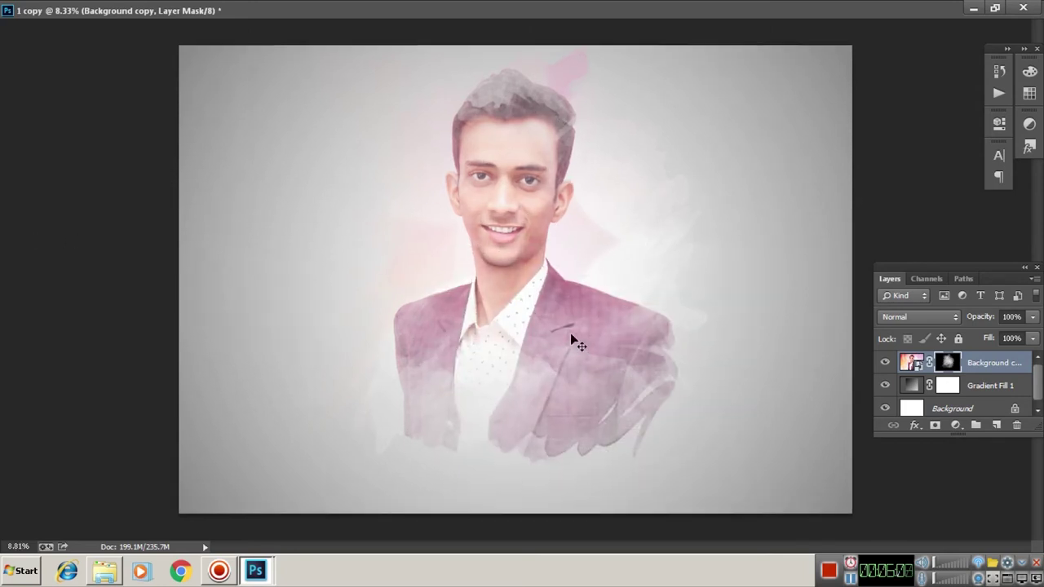
key(f)
key(f)
key(f)
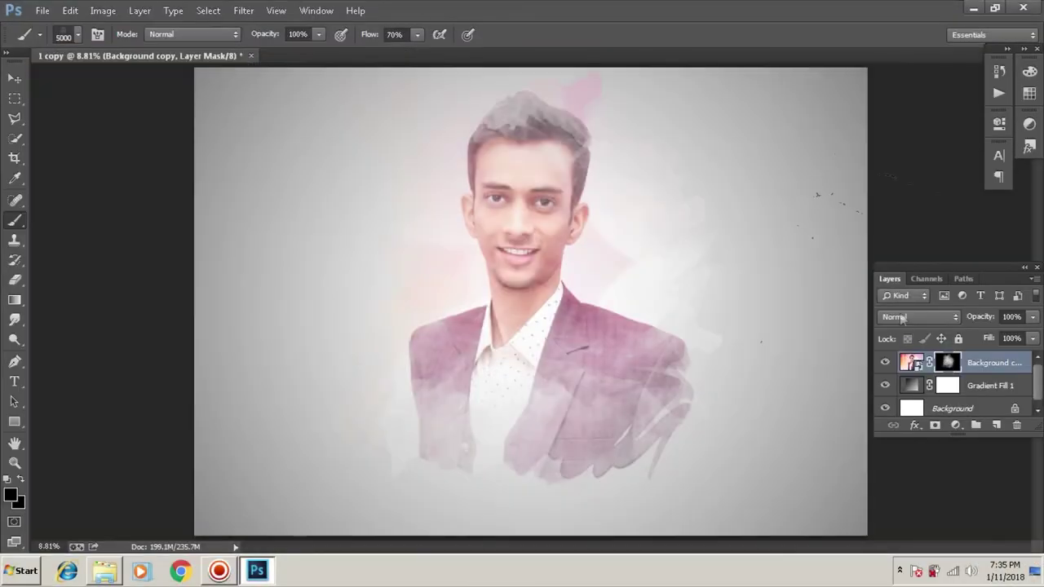
mouse_move(1033, 338)
mouse_down()
mouse_move(1006, 335)
mouse_move(1035, 346)
mouse_up()
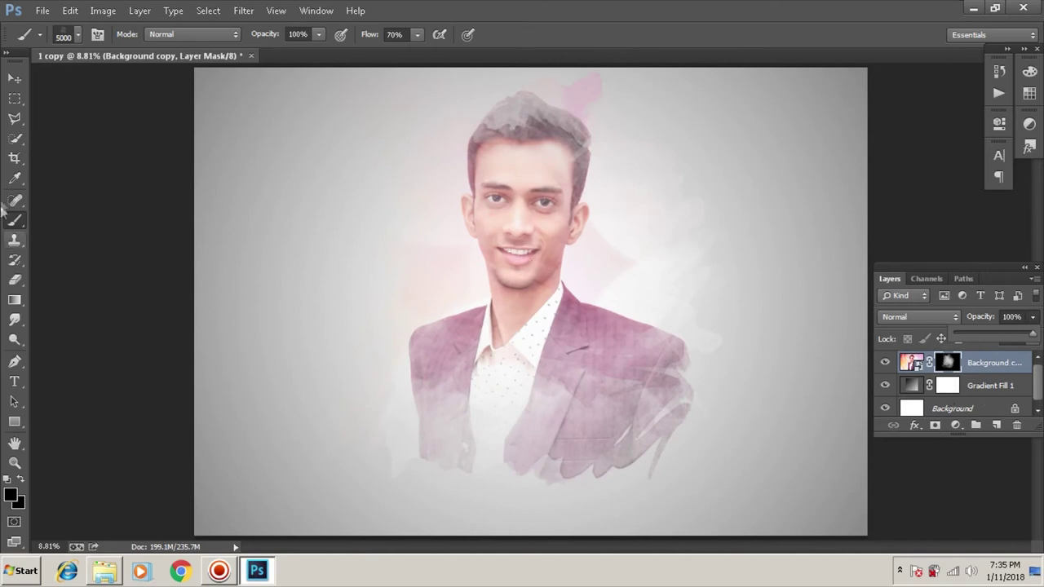
Step: Select Gradient Fill 1 and change its gradient scale to 219%
key(v)
click(973, 389)
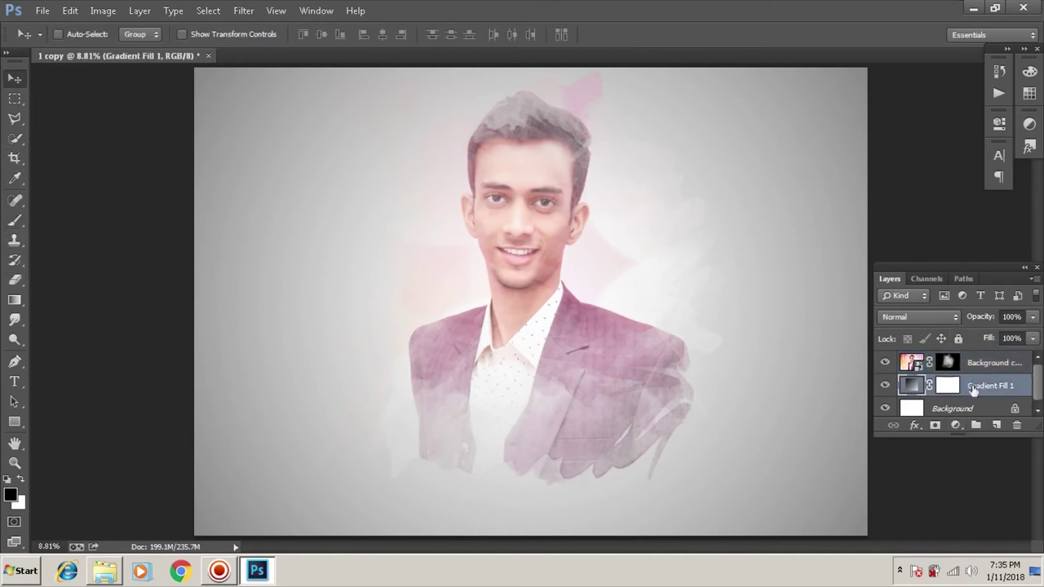
mouse_move(1031, 318)
mouse_down()
mouse_move(1003, 334)
mouse_move(1033, 336)
mouse_up()
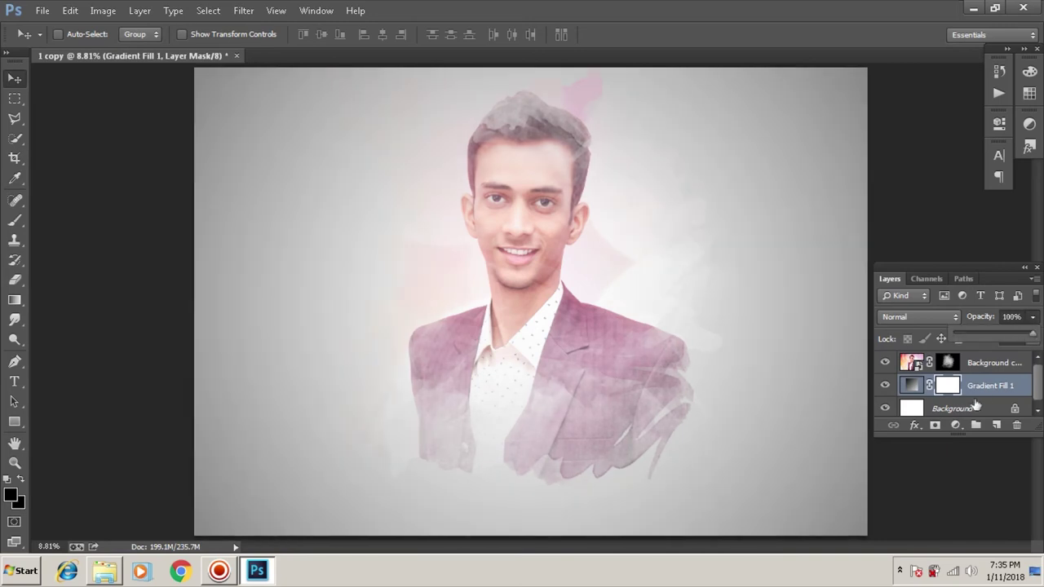
double_click(922, 390)
mouse_move(491, 244)
mouse_down()
mouse_move(501, 259)
mouse_move(482, 263)
mouse_up()
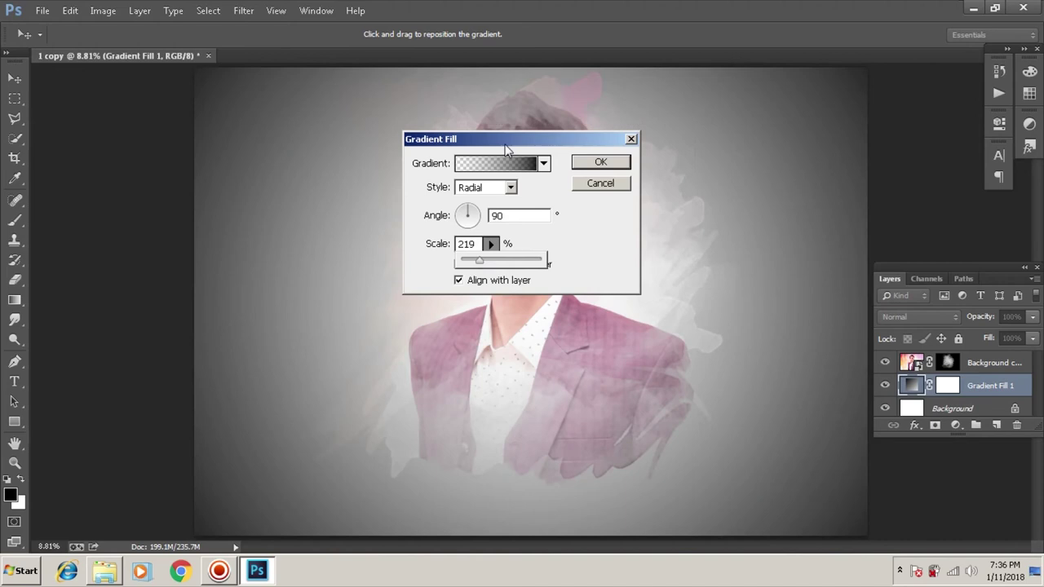
drag(522, 139, 914, 131)
click(993, 155)
click(979, 364)
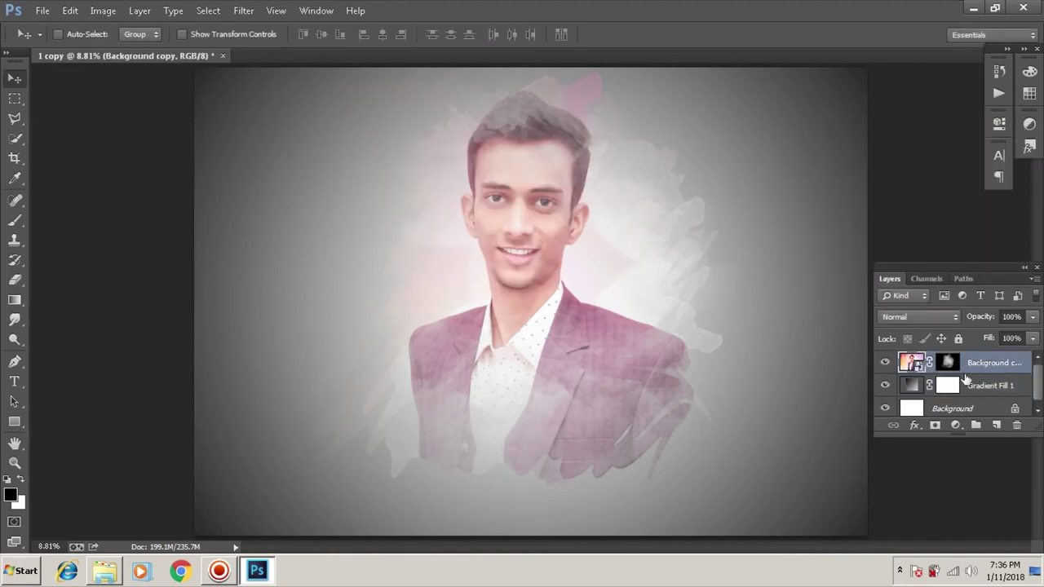
Step: Duplicate the portrait layer, merge the two copies and lower opacity to 90%
key(ctrl+j)
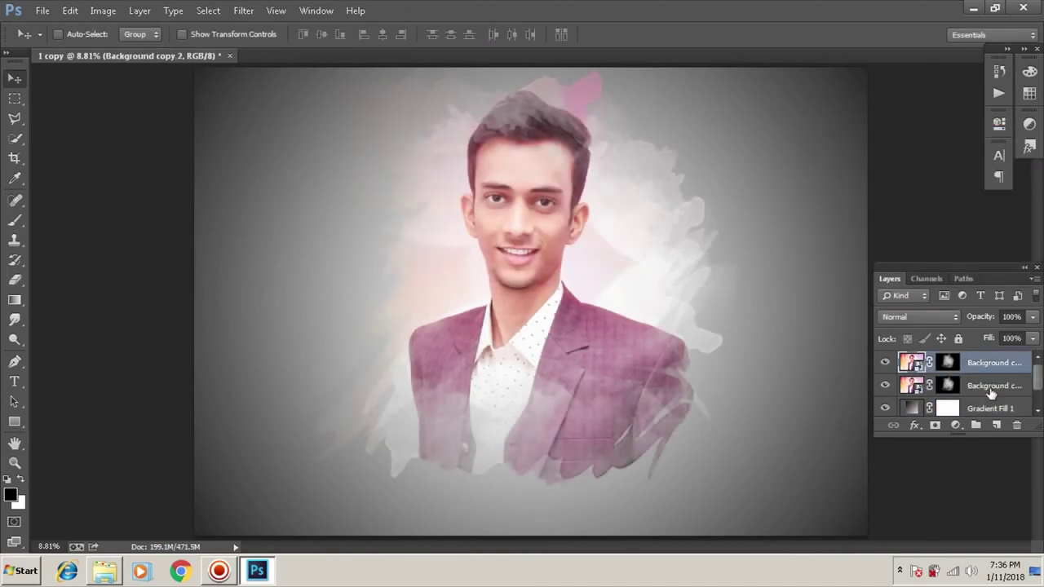
right_click(992, 390)
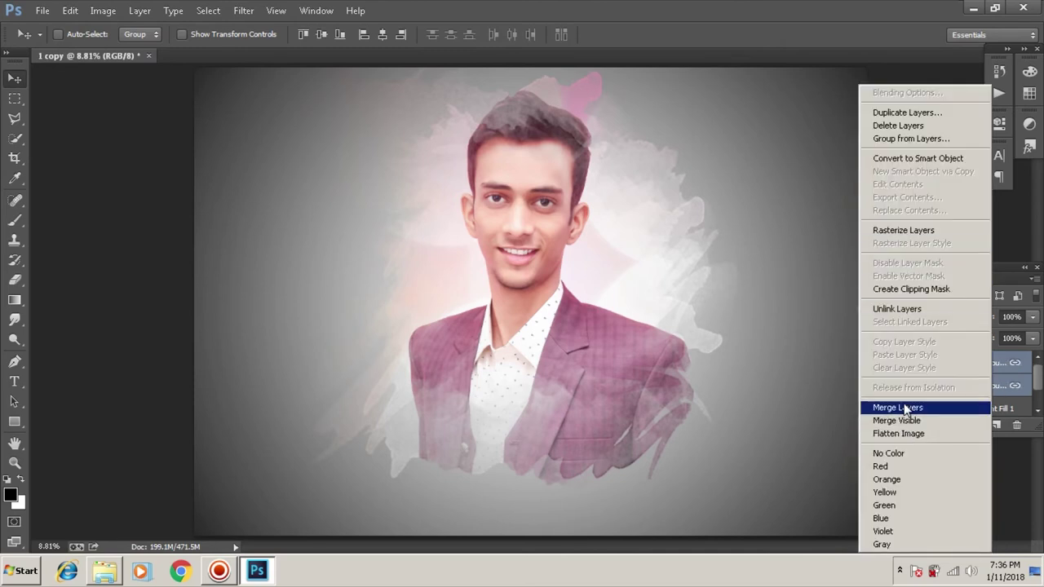
click(975, 408)
click(885, 363)
drag(1033, 317, 1026, 337)
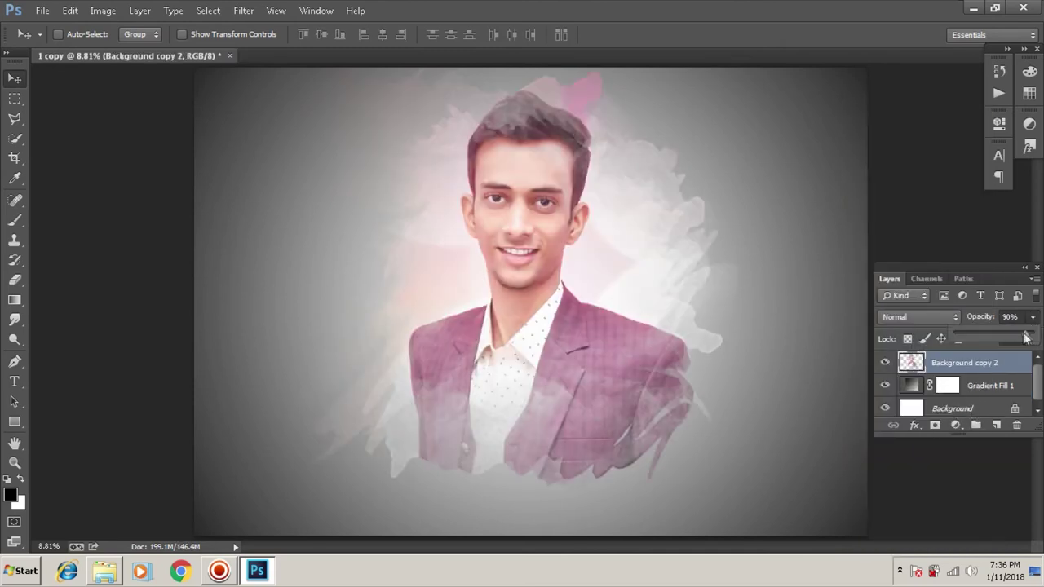
Step: Select all layers and flatten the image into one background
shift+click(977, 408)
click(900, 570)
click(1033, 278)
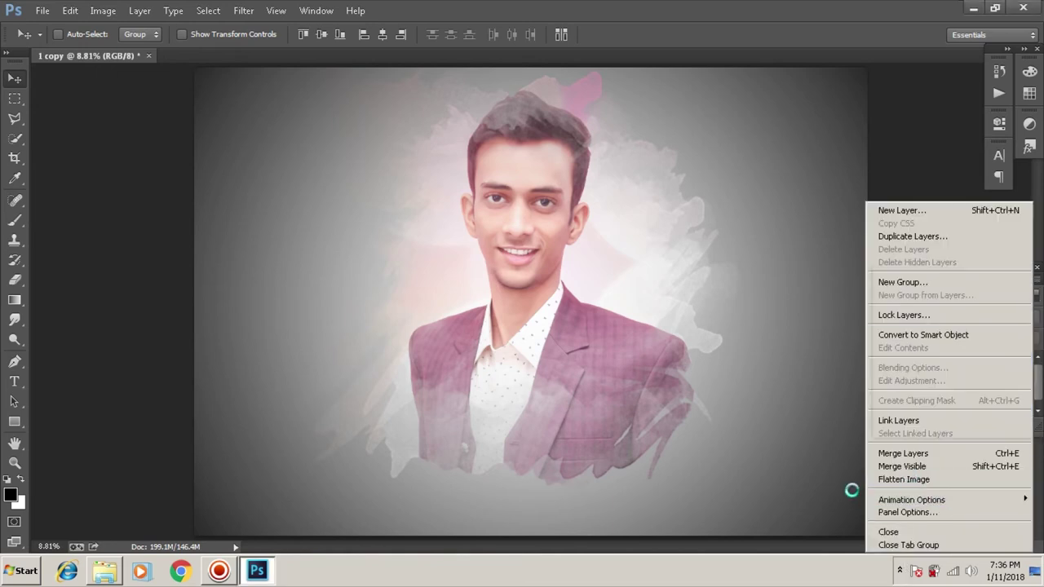
click(904, 478)
Step: Crop the image edges slightly and duplicate the background onto Layer 1
key(c)
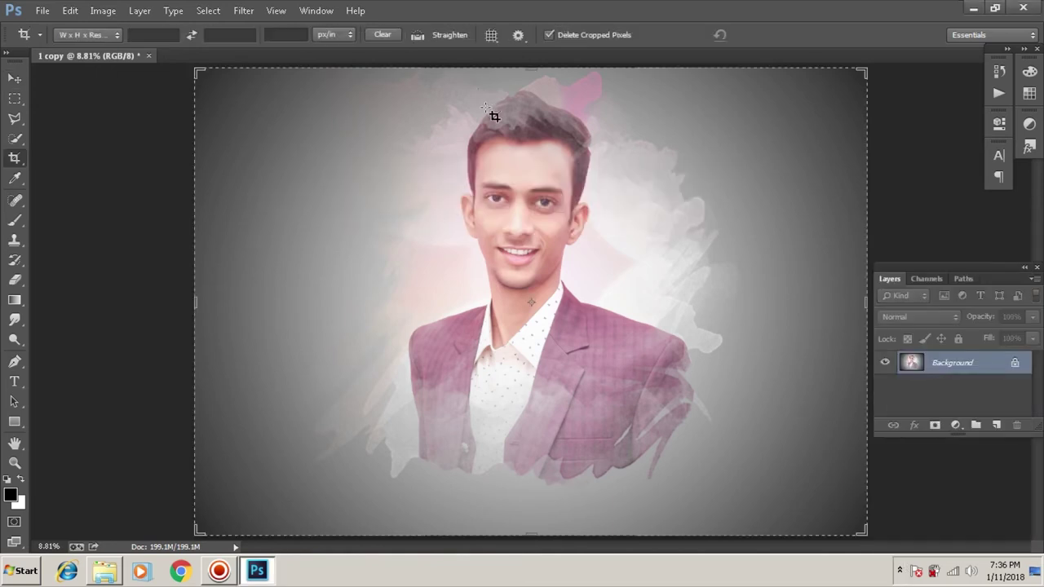
drag(493, 115, 528, 510)
key(Return)
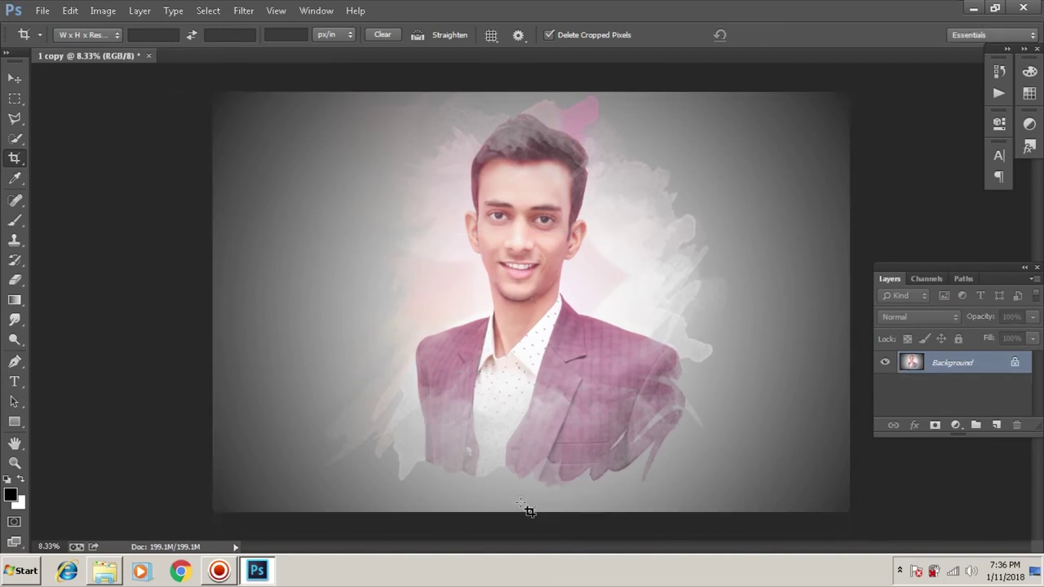
key(ctrl+j)
click(243, 10)
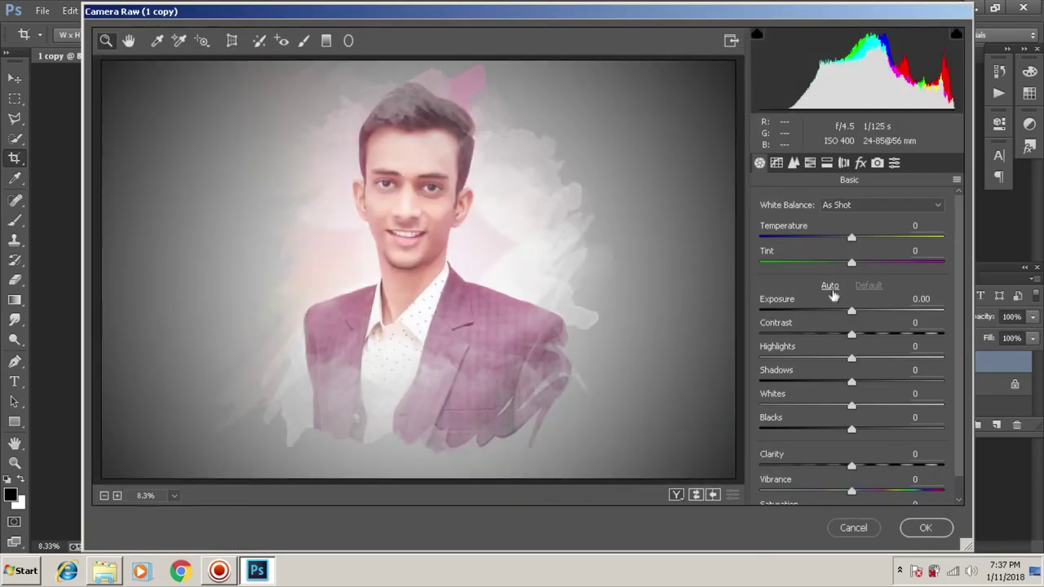
Step: Try Auto tone, compare before/after views, then reset the Basic sliders to default
click(829, 286)
click(676, 495)
click(676, 495)
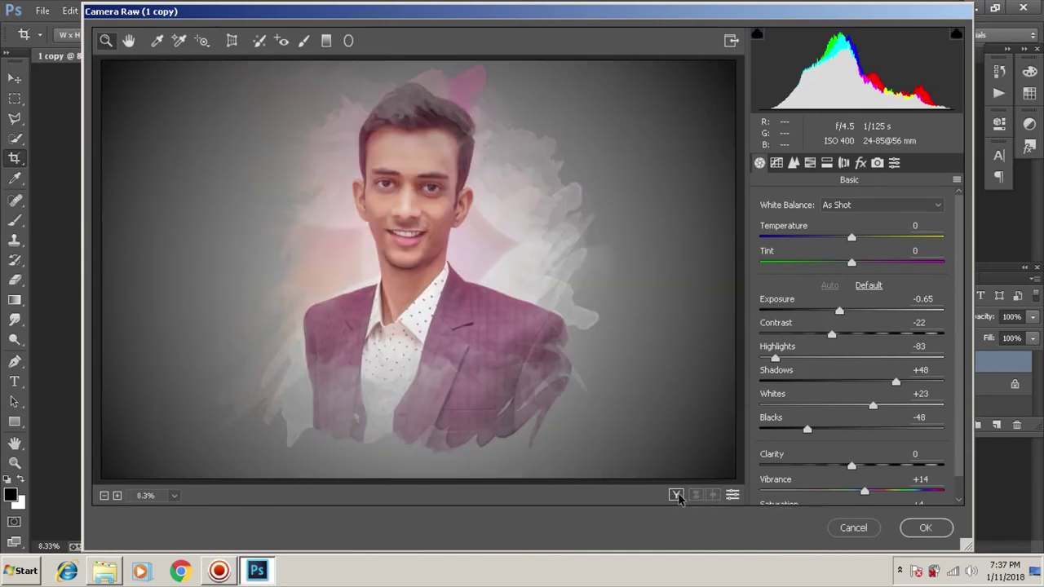
click(676, 496)
click(732, 495)
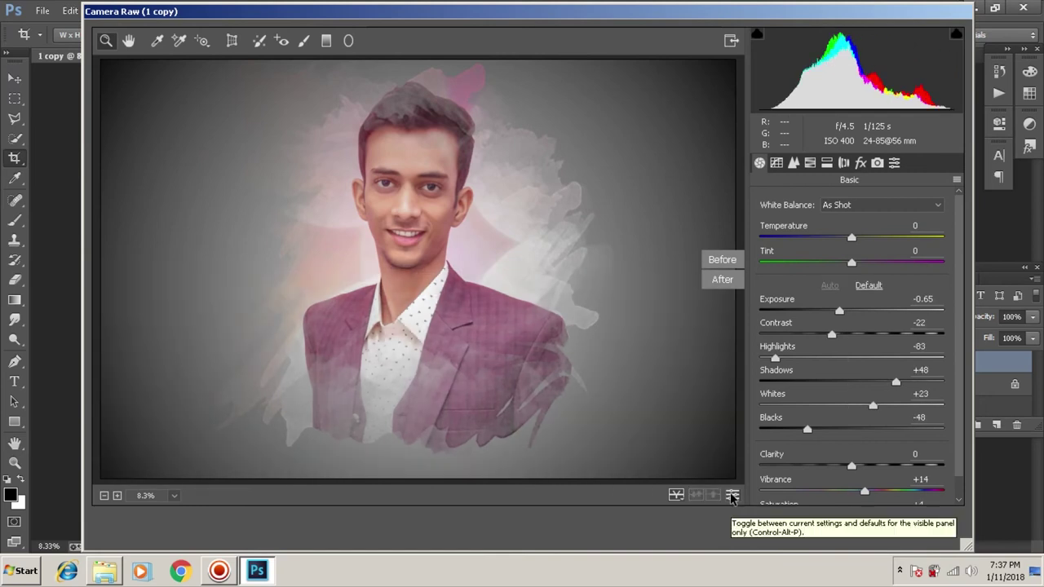
click(733, 496)
click(732, 496)
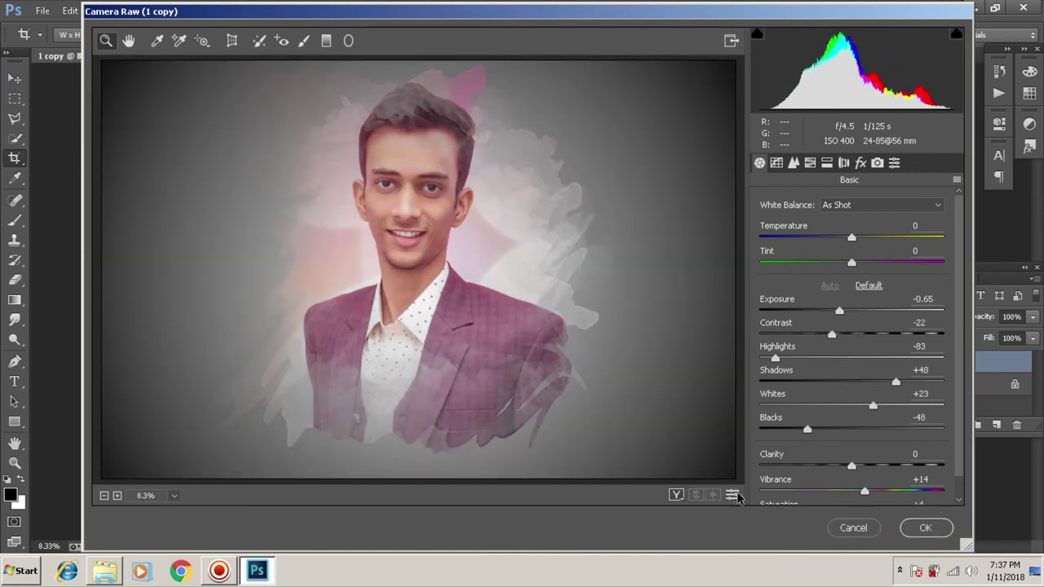
click(866, 285)
Step: Set Exposure +0.20, Highlights -48 and Blacks -14, then zoom in on the face
drag(852, 310, 856, 311)
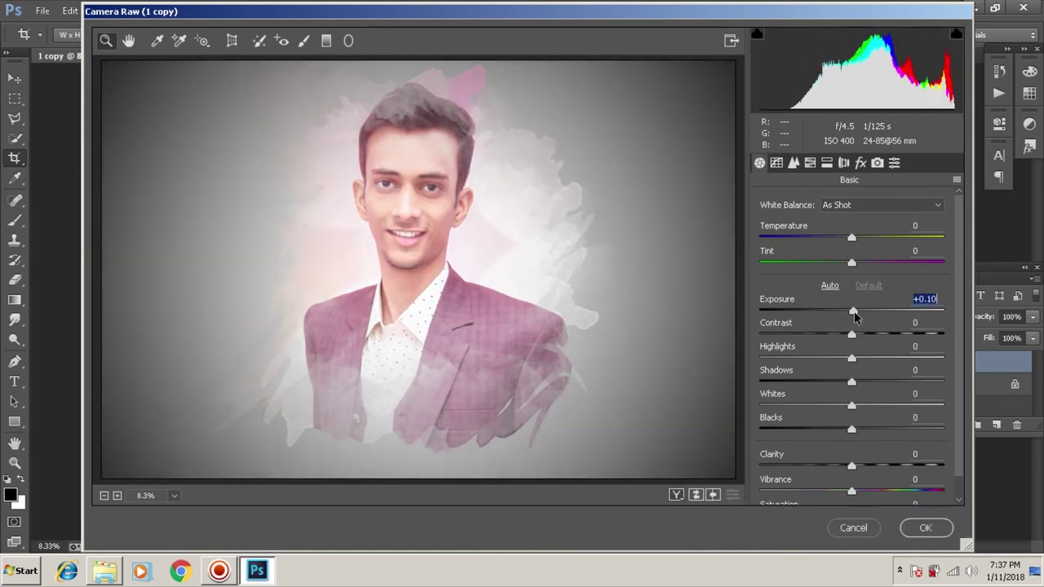
drag(851, 358, 807, 359)
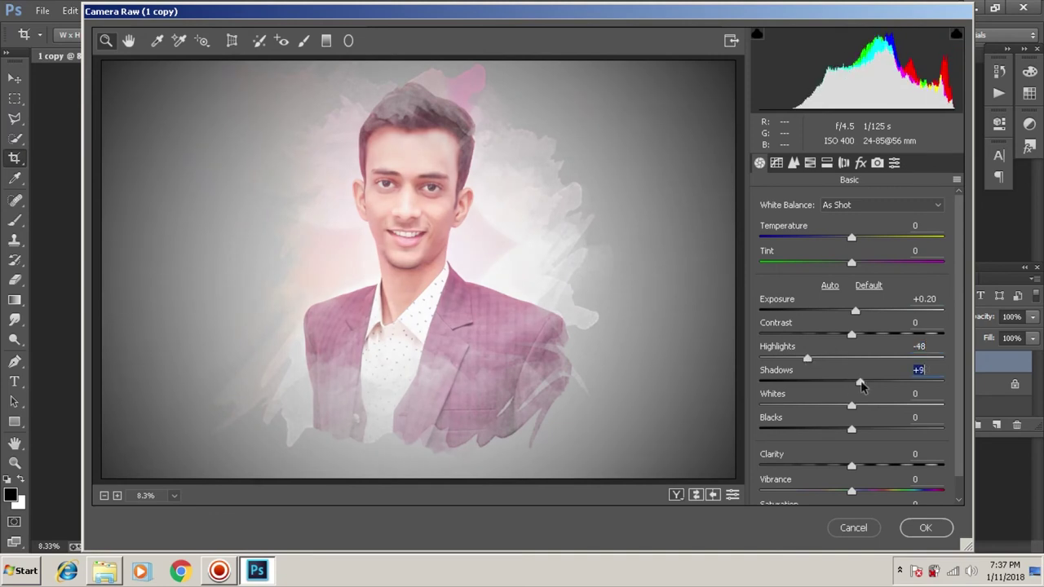
drag(852, 429, 828, 430)
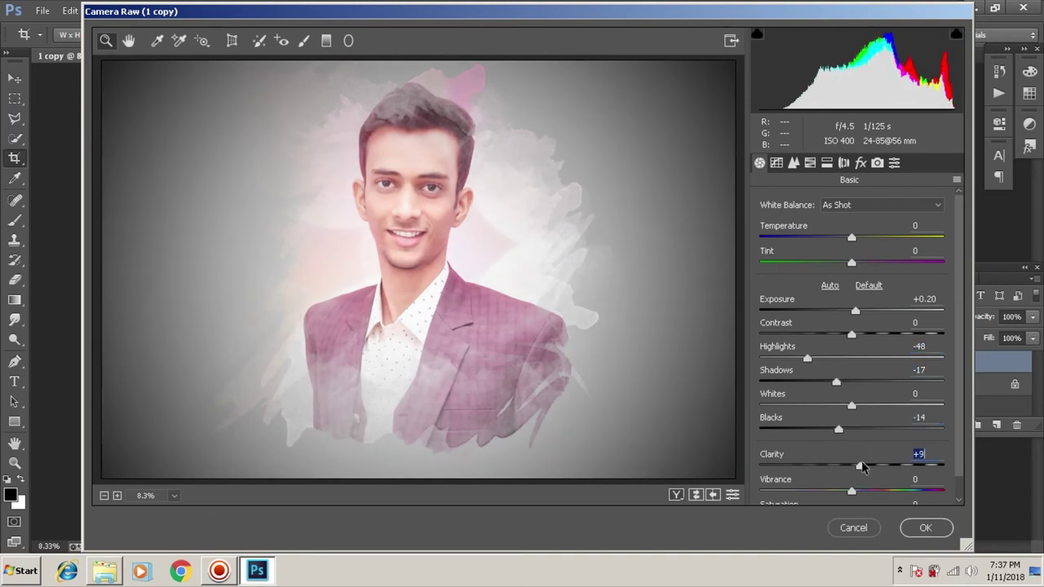
drag(429, 257, 430, 258)
Step: In Camera Raw, adjust colour saturation, shift the orange hue to -12, and add a +10 post-crop vignette
click(793, 162)
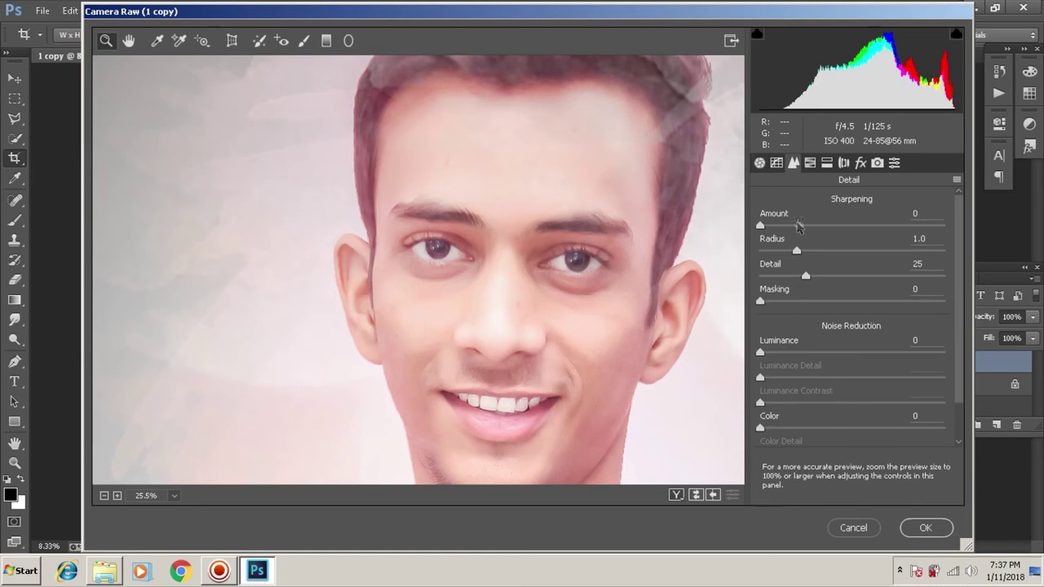
scroll(830, 417, down, 2)
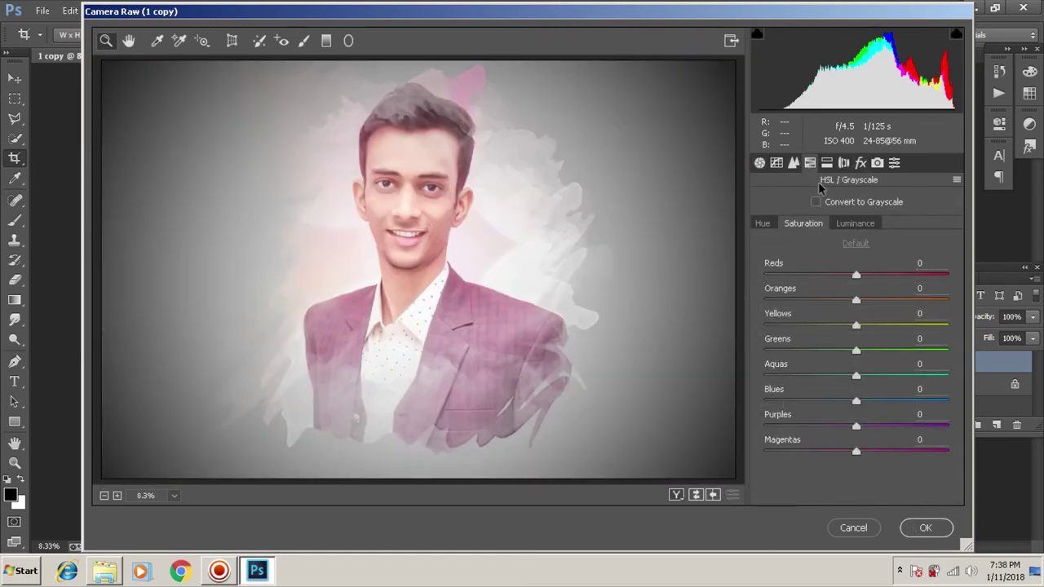
drag(911, 269, 855, 275)
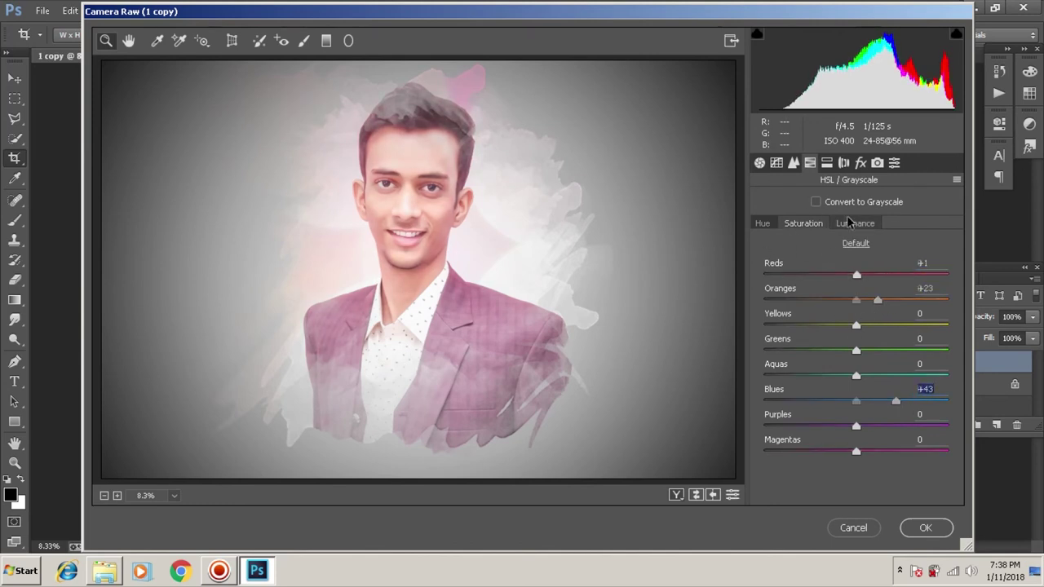
click(763, 224)
drag(857, 300, 846, 300)
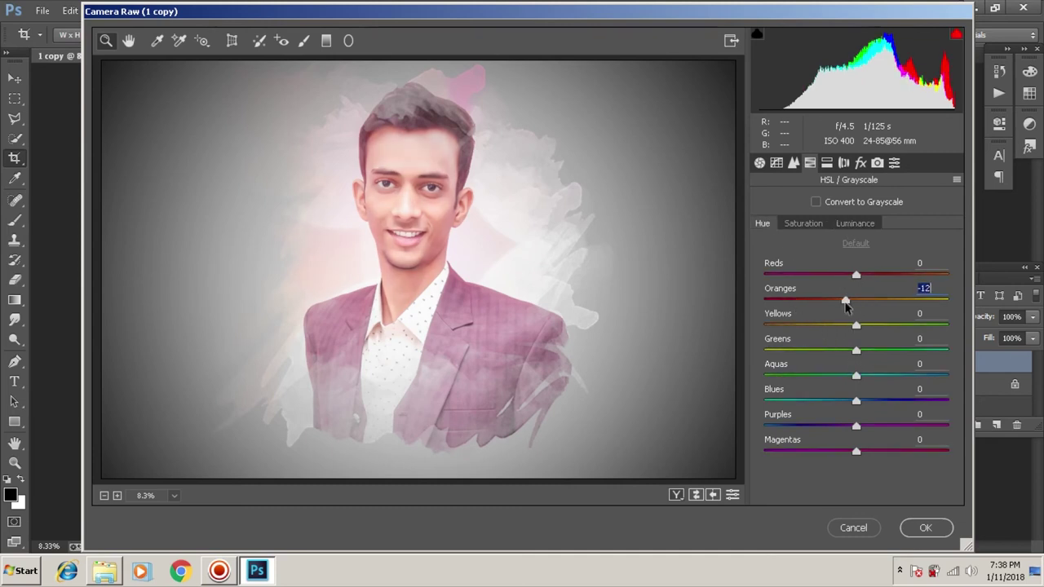
click(861, 162)
mouse_move(849, 416)
mouse_down()
mouse_move(832, 415)
mouse_move(874, 422)
mouse_move(862, 420)
mouse_up()
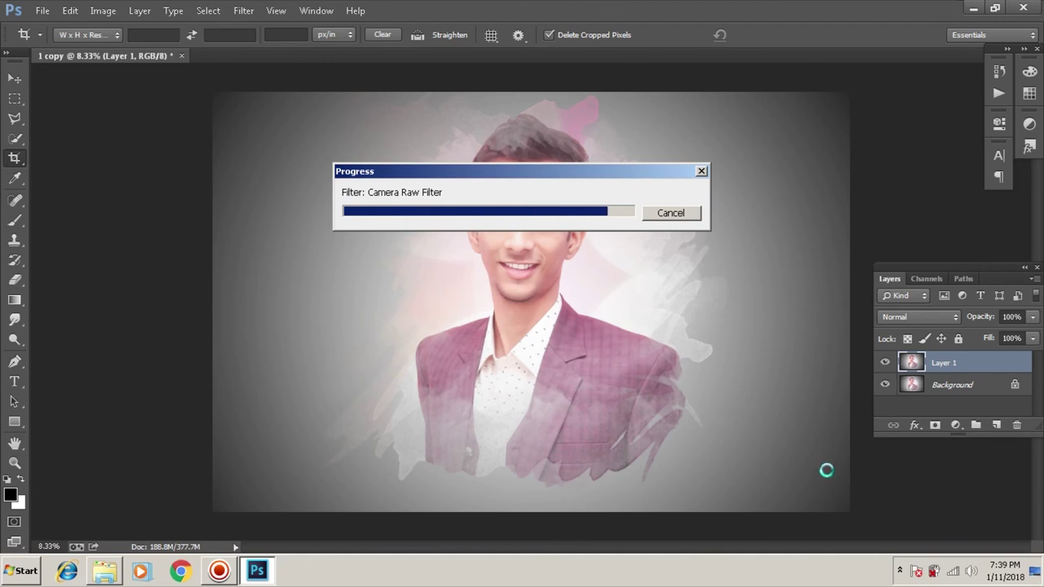
Step: Flatten the graded image and place the logo file near the portrait's lower left
right_click(954, 362)
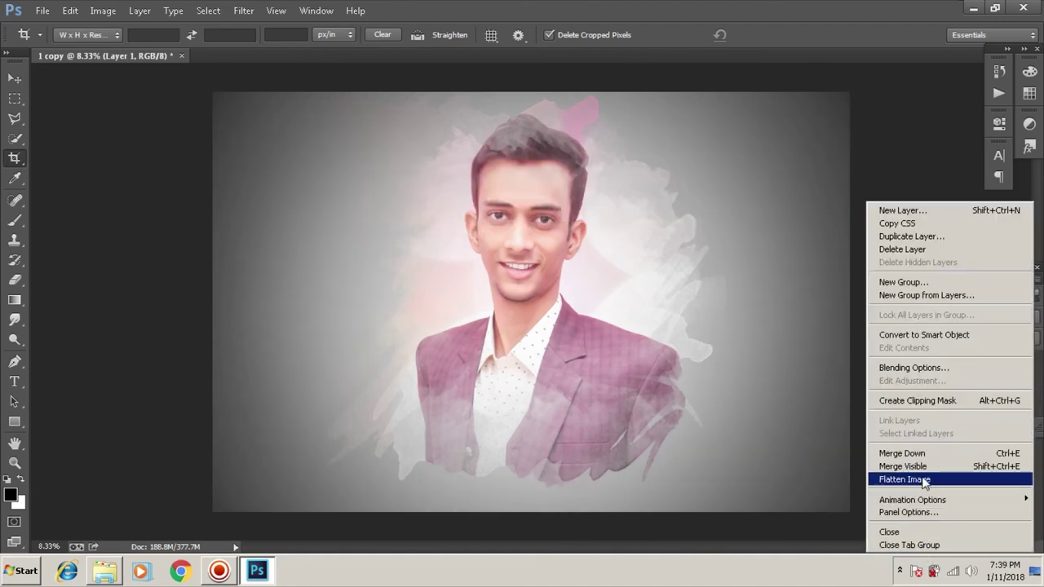
click(906, 478)
click(104, 571)
click(548, 299)
mouse_move(633, 298)
mouse_down()
mouse_move(527, 320)
mouse_move(242, 477)
mouse_move(244, 492)
mouse_up()
key(Return)
key(c)
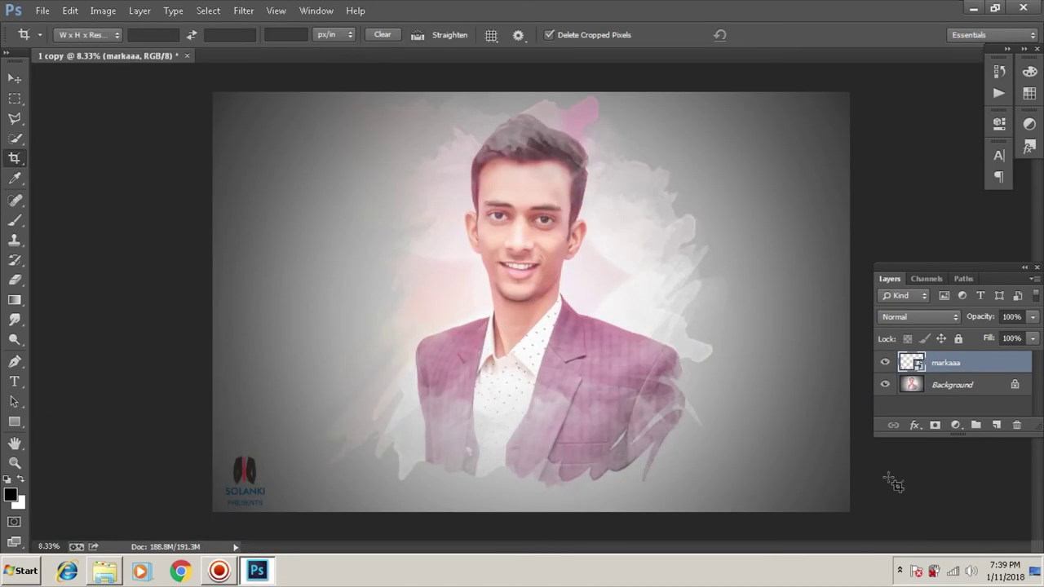
Step: Rasterize the logo, move it beside the jacket, invert its colours, and merge it down
right_click(946, 363)
click(848, 231)
key(v)
mouse_move(252, 485)
mouse_down()
mouse_move(330, 459)
mouse_move(381, 467)
mouse_up()
key(ctrl+i)
key(ctrl+i)
key(ctrl+e)
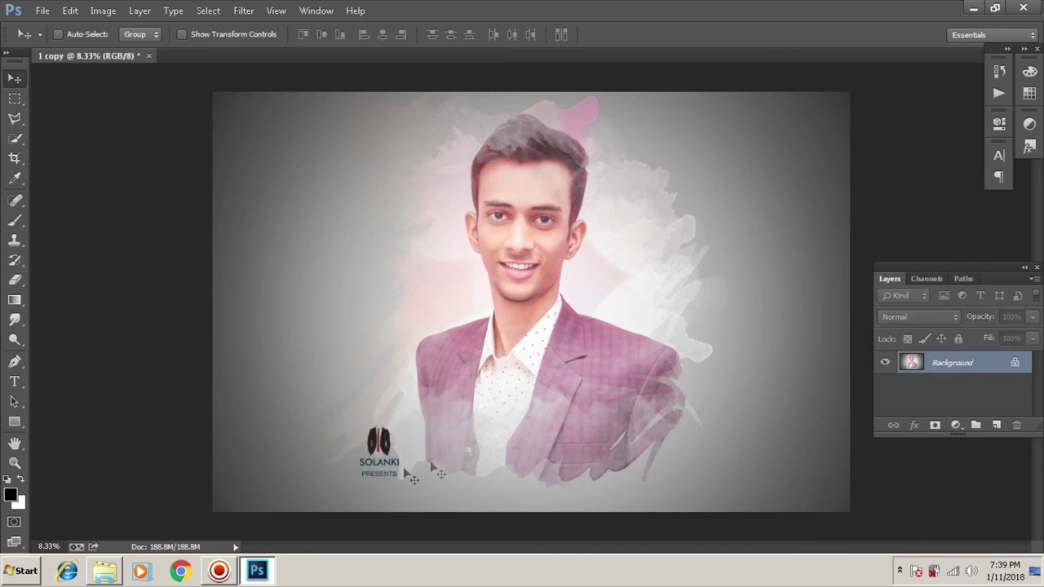
Step: Start a Save As into D:\New folder, reusing the existing file's name
key(ctrl+shift+s)
click(67, 251)
double_click(392, 114)
click(463, 117)
Step: Save the portrait as the JPEG '1 edit' with the default quality options, then close it
click(234, 291)
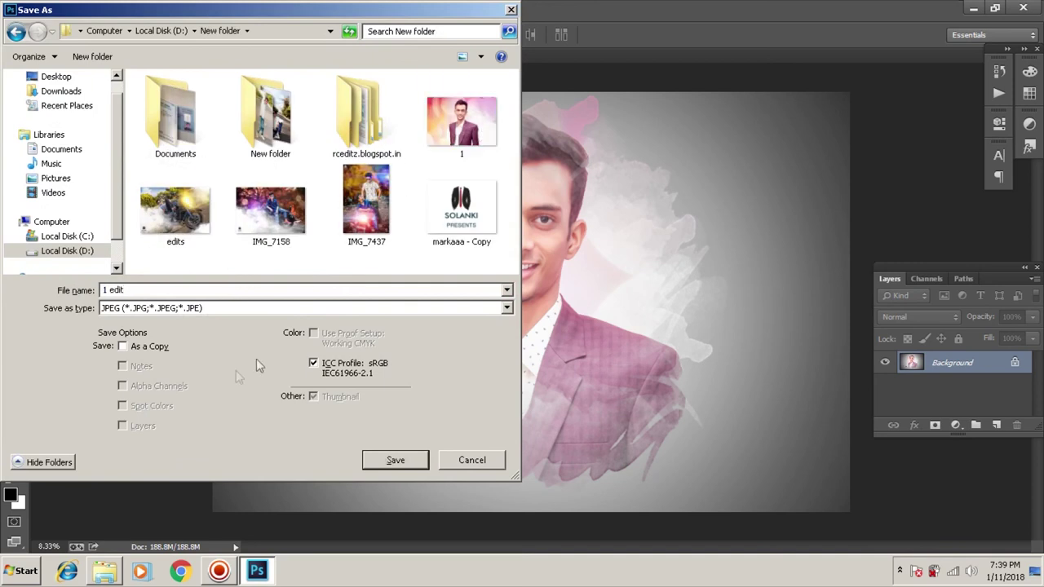
key(Return)
click(611, 140)
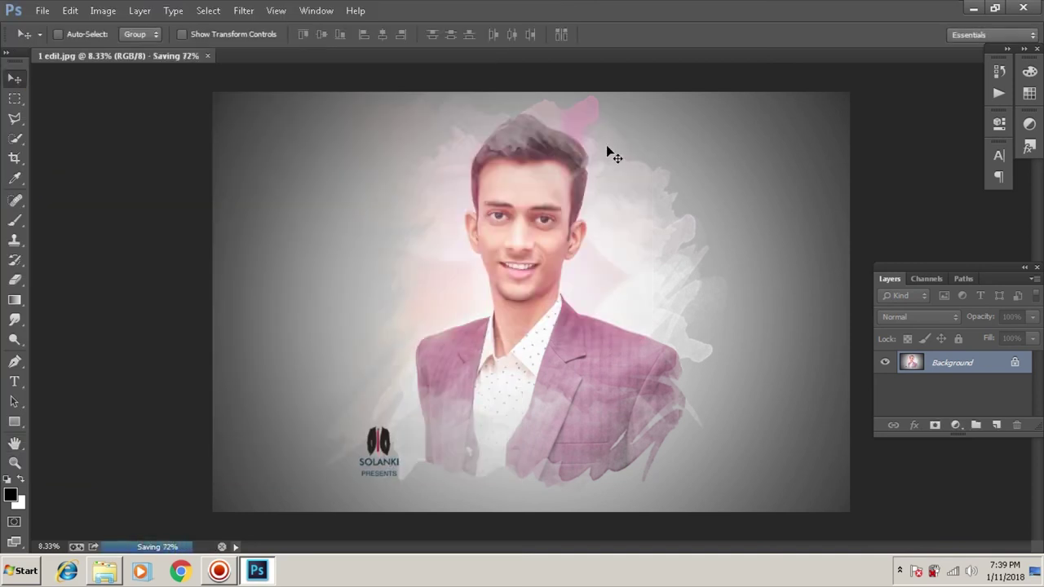
key(ctrl+w)
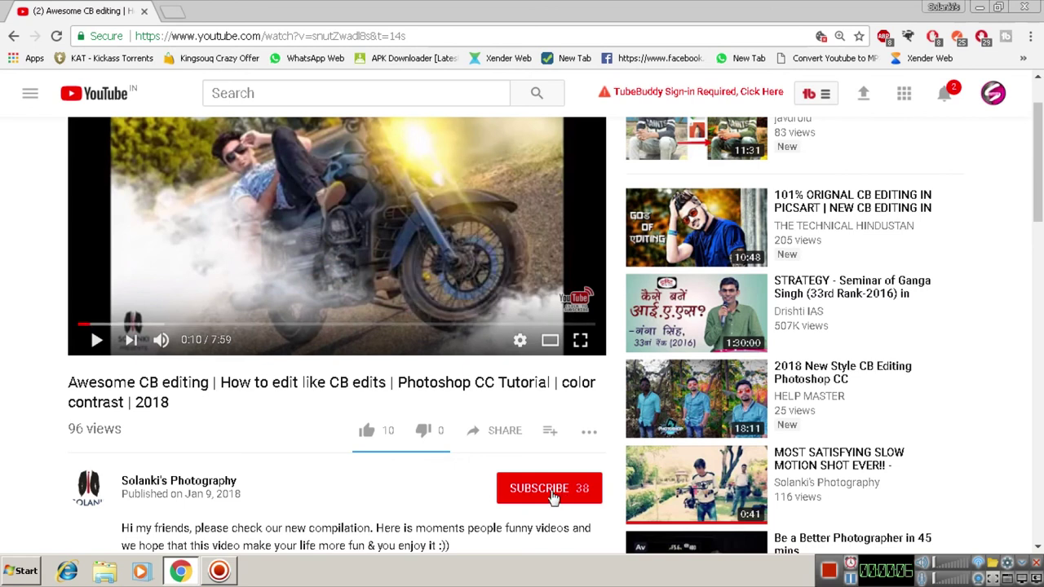
Step: Subscribe to the channel and like the 'Awesome CB editing' video
click(553, 497)
click(366, 429)
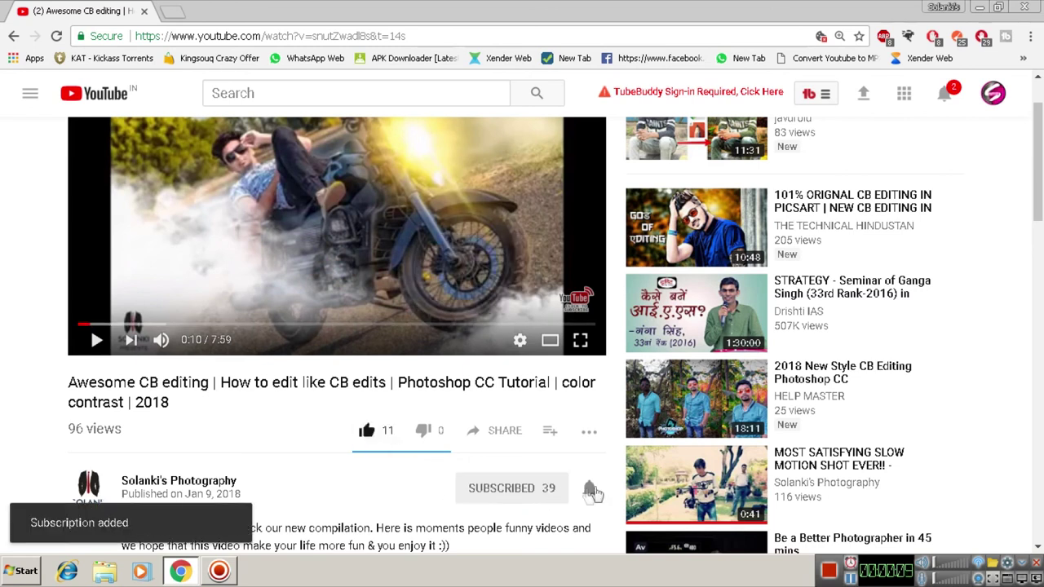